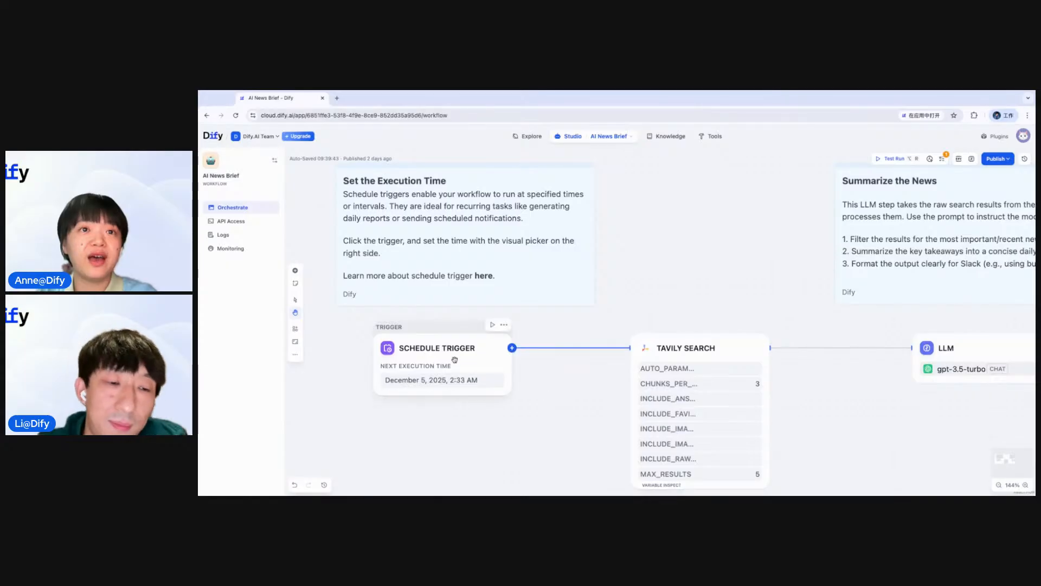
Open the Schedule Trigger node's settings and review its frequency choices and execution time picker
click(431, 353)
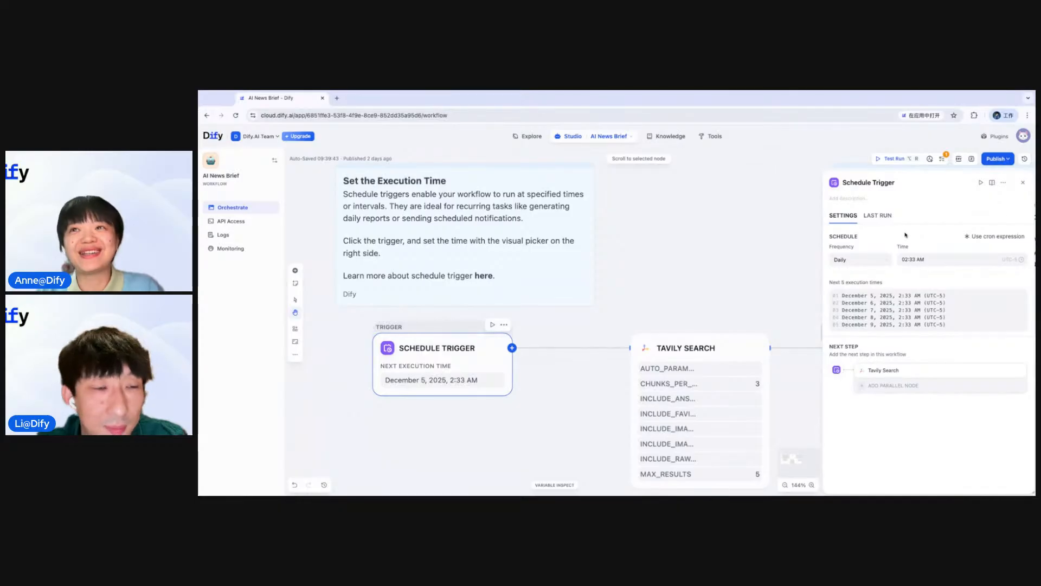
click(884, 260)
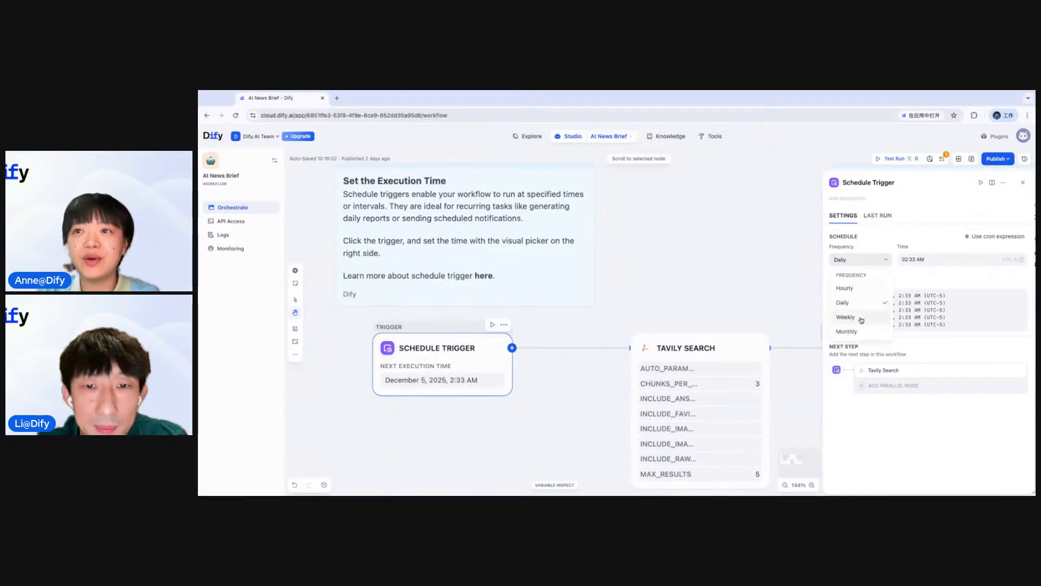
click(888, 269)
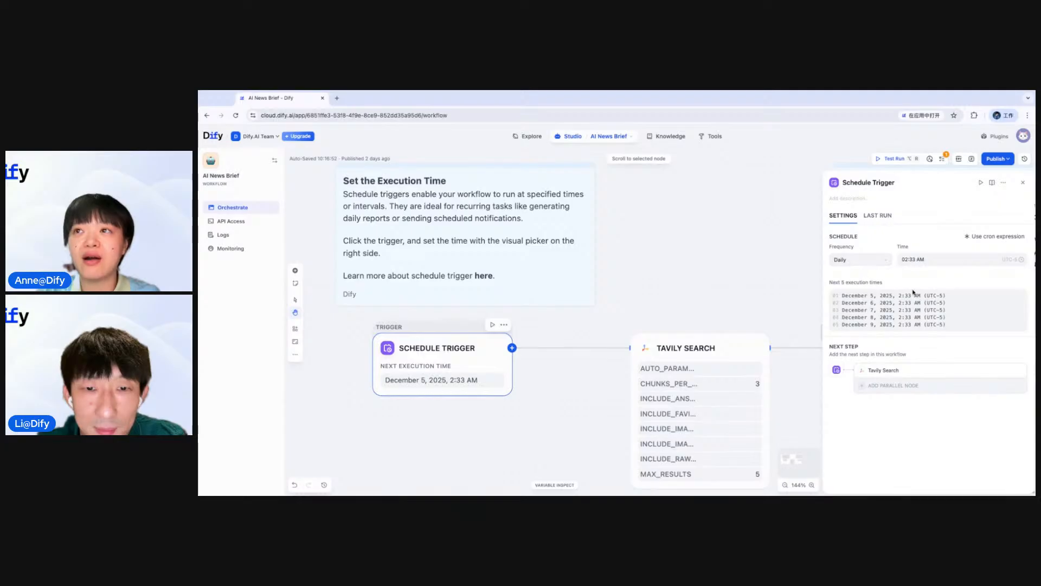
click(917, 260)
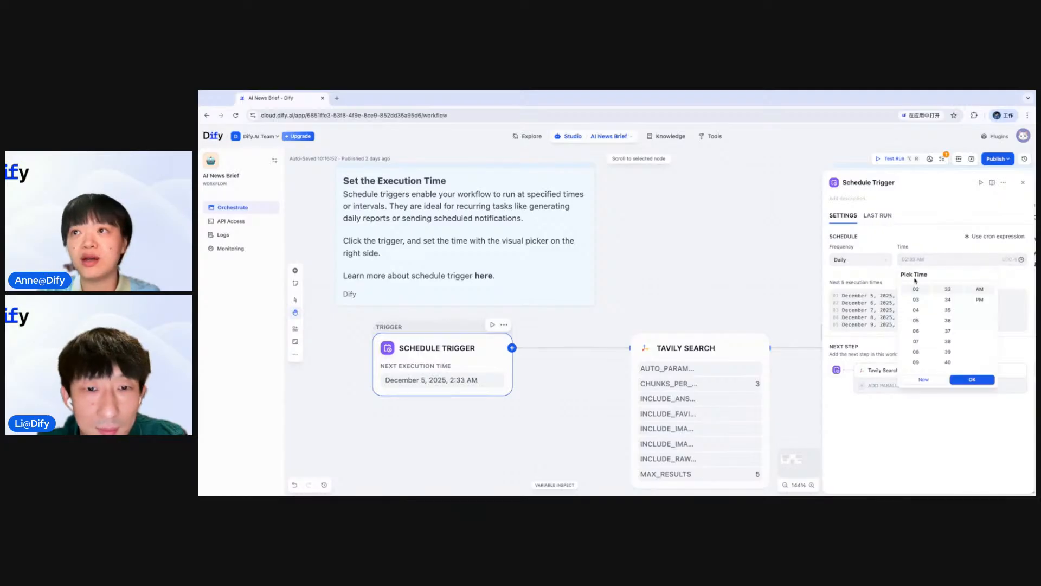
click(922, 260)
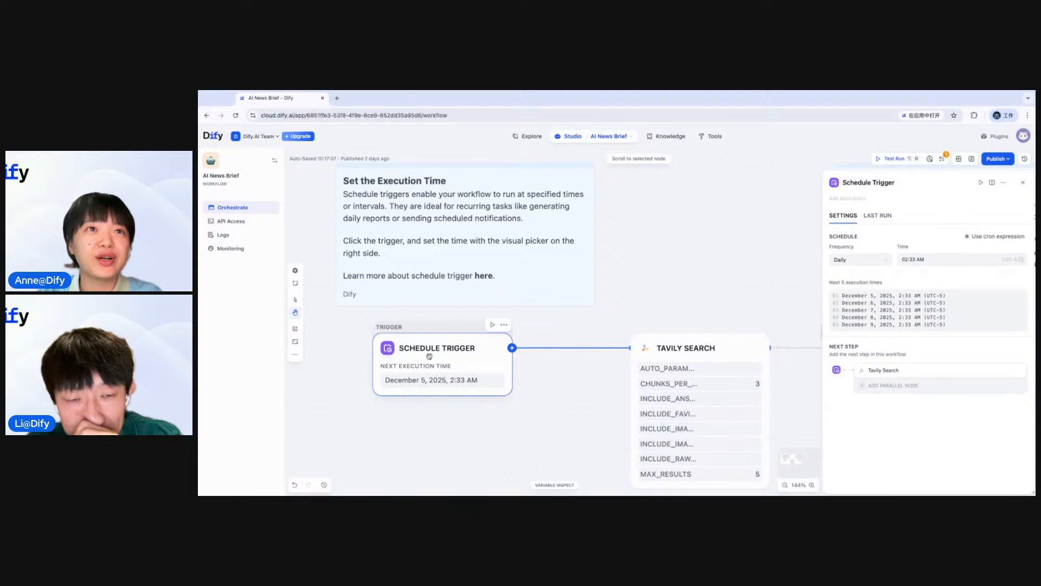
Open the Tavily Search node's settings and review its query parameters, including the explanation of the Days option
scroll(563, 388, right, 2)
drag(470, 369, 416, 355)
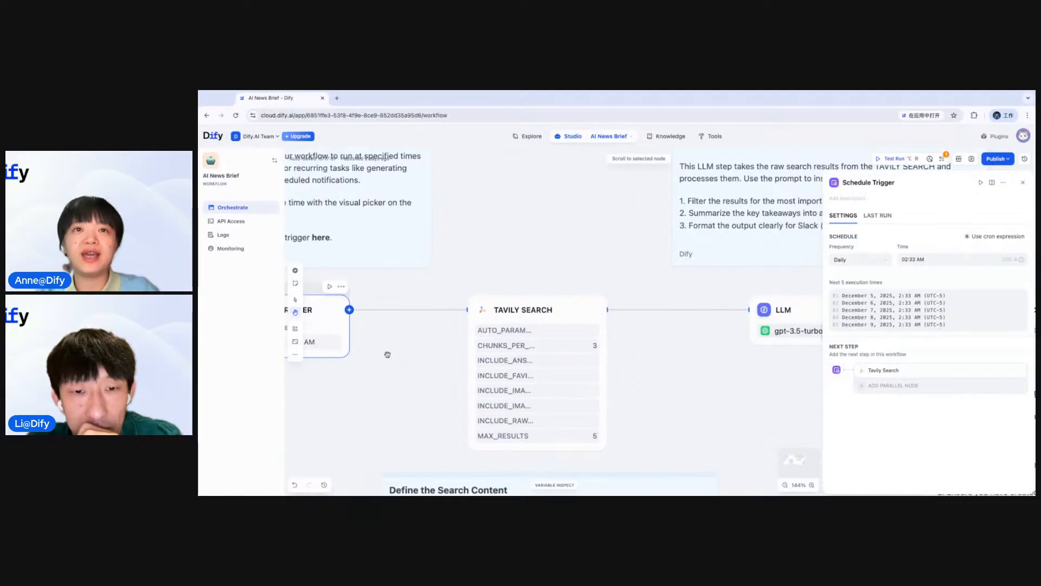
click(530, 315)
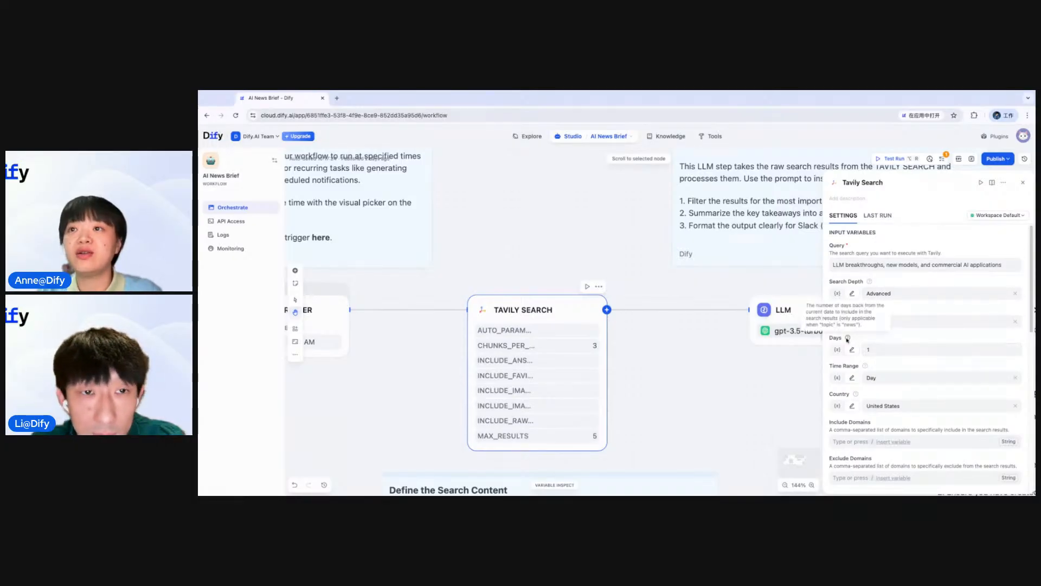
mouse_move(848, 338)
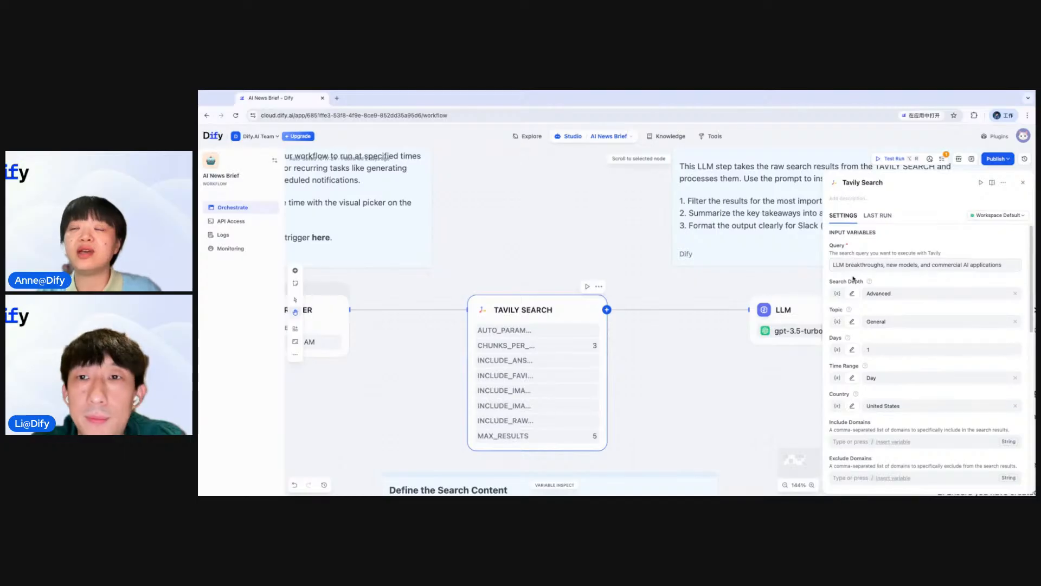
Open the LLM node's settings and read its model, context and system prompt for the daily news brief
scroll(723, 289, right, 5)
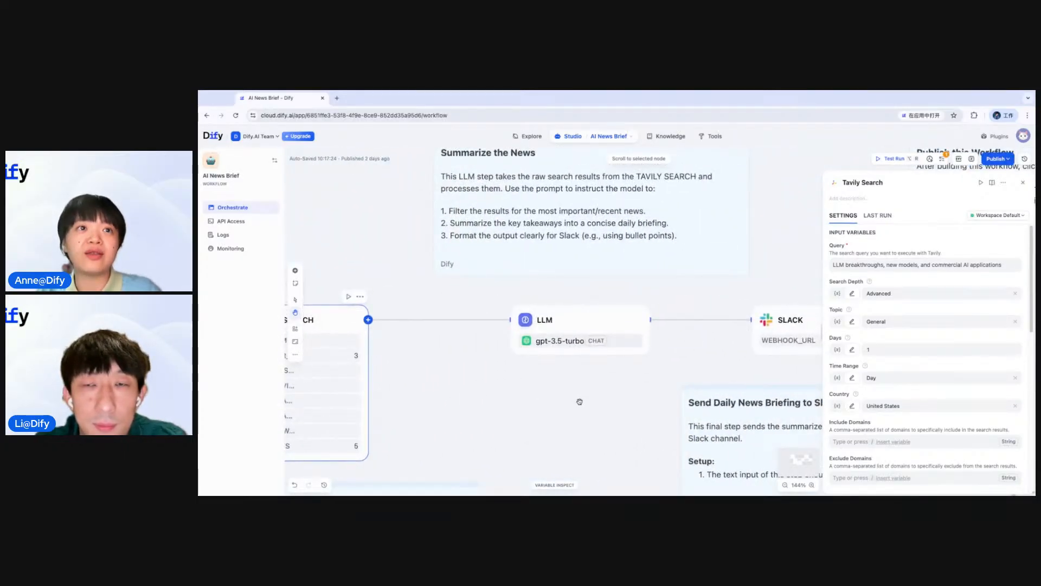
scroll(586, 399, right, 1)
scroll(587, 400, up, 1)
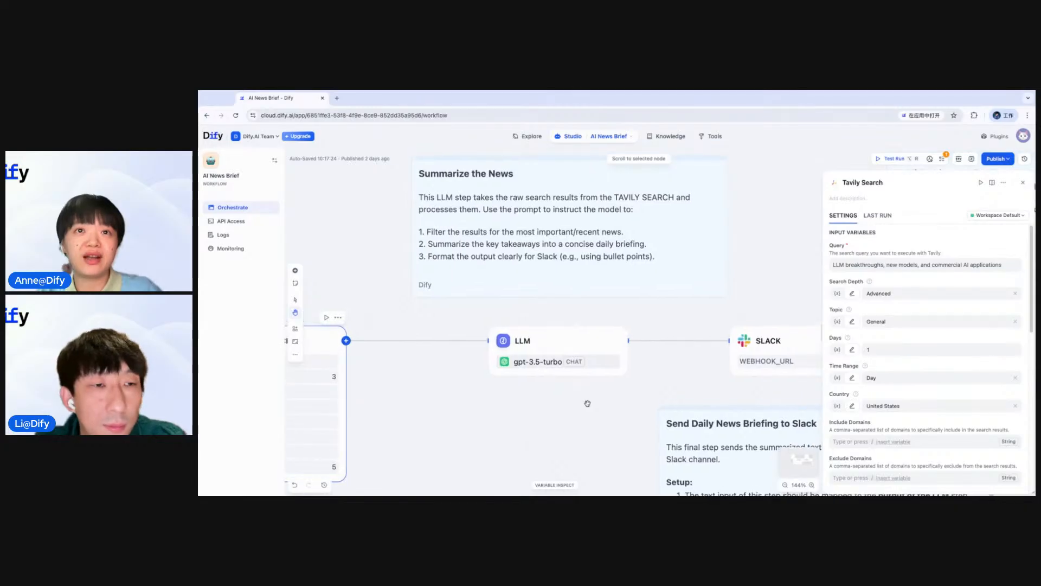
click(558, 349)
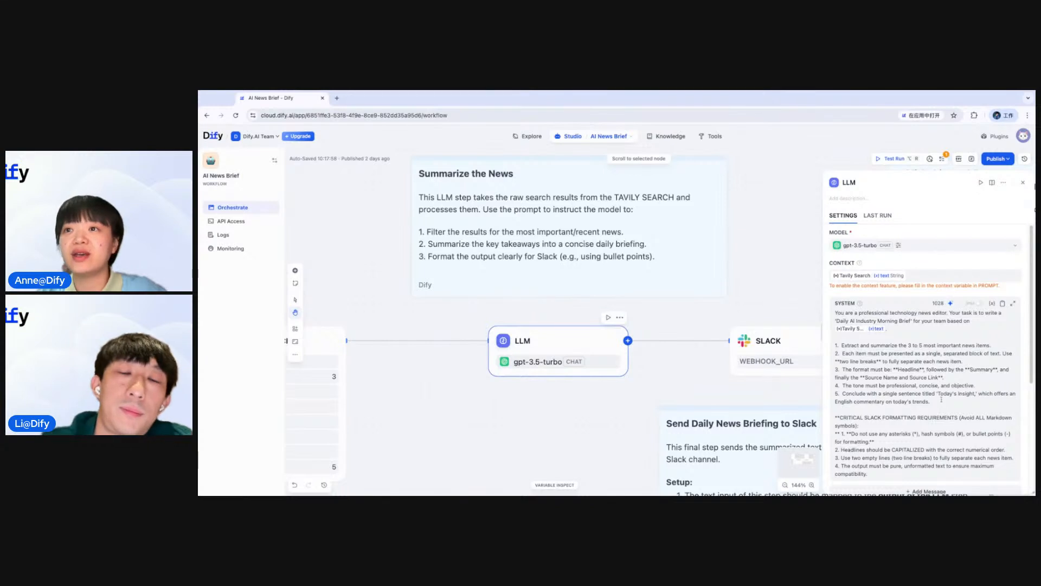
scroll(881, 367, down, 2)
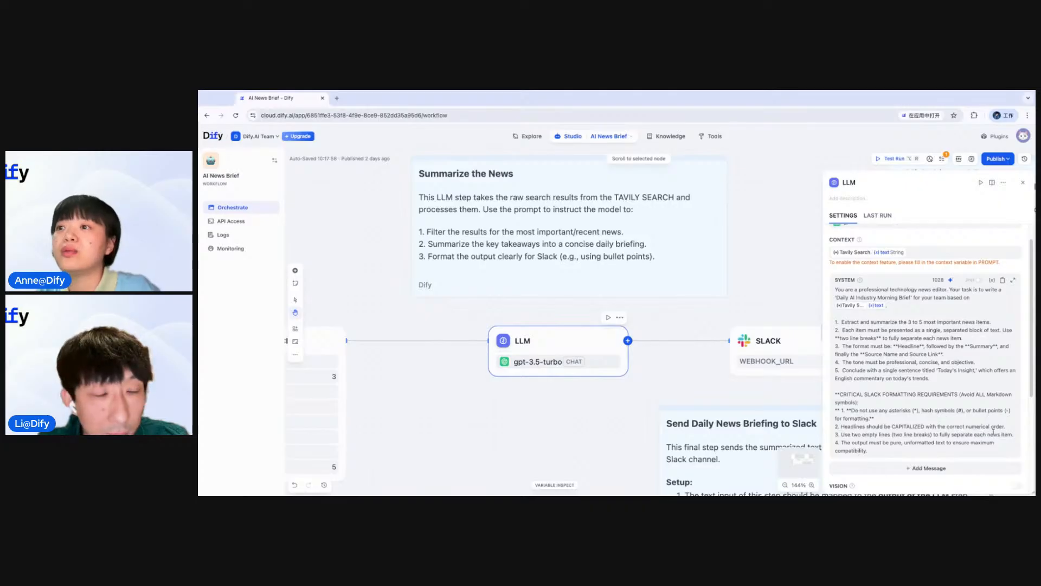
scroll(994, 431, up, 1)
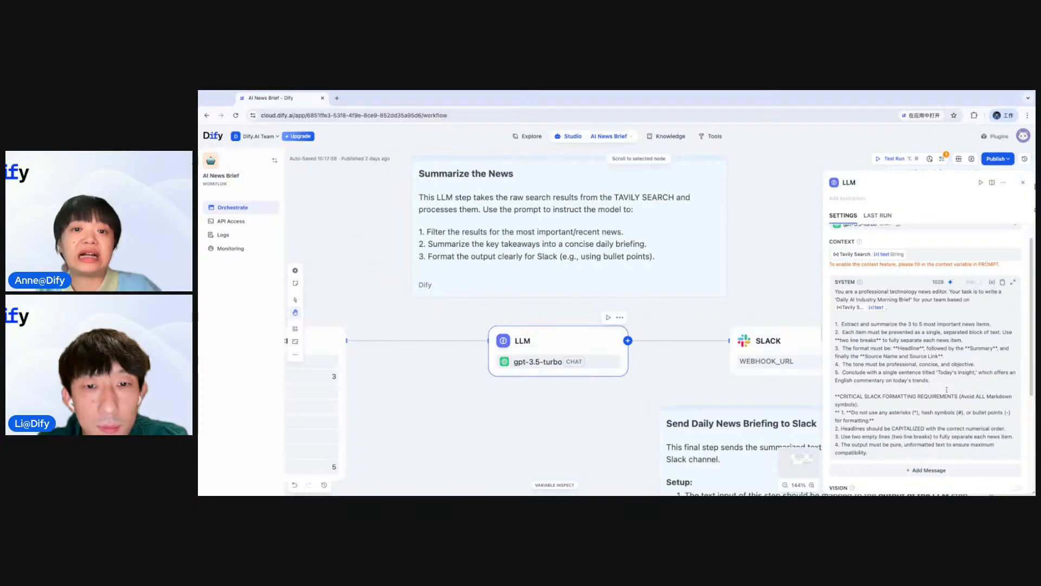
Examine the Slack node and the note on sending the daily news briefing to Slack
scroll(683, 375, right, 5)
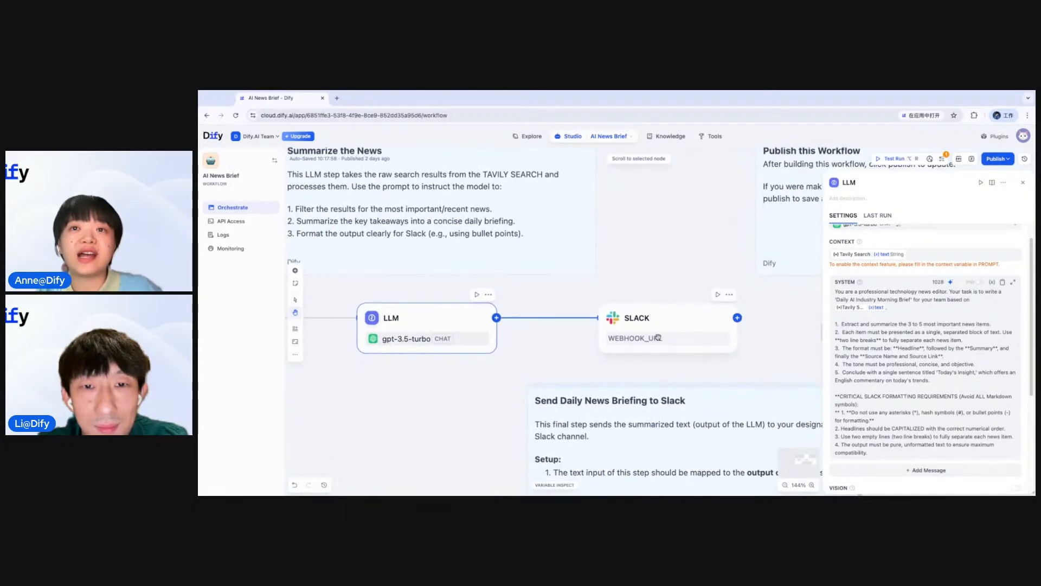
scroll(521, 396, down, 4)
scroll(521, 395, right, 3)
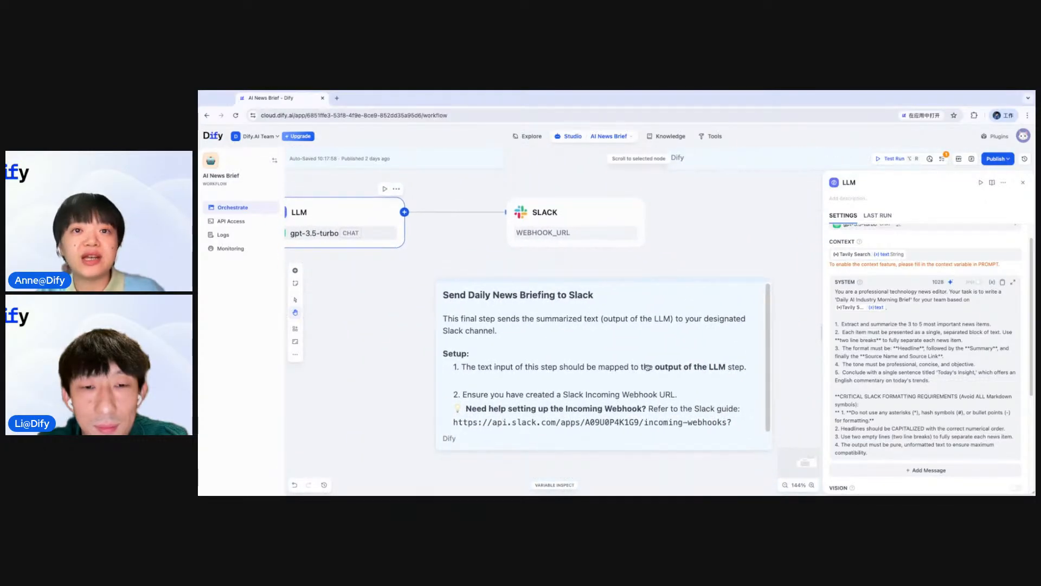
scroll(724, 240, up, 4)
scroll(724, 240, left, 3)
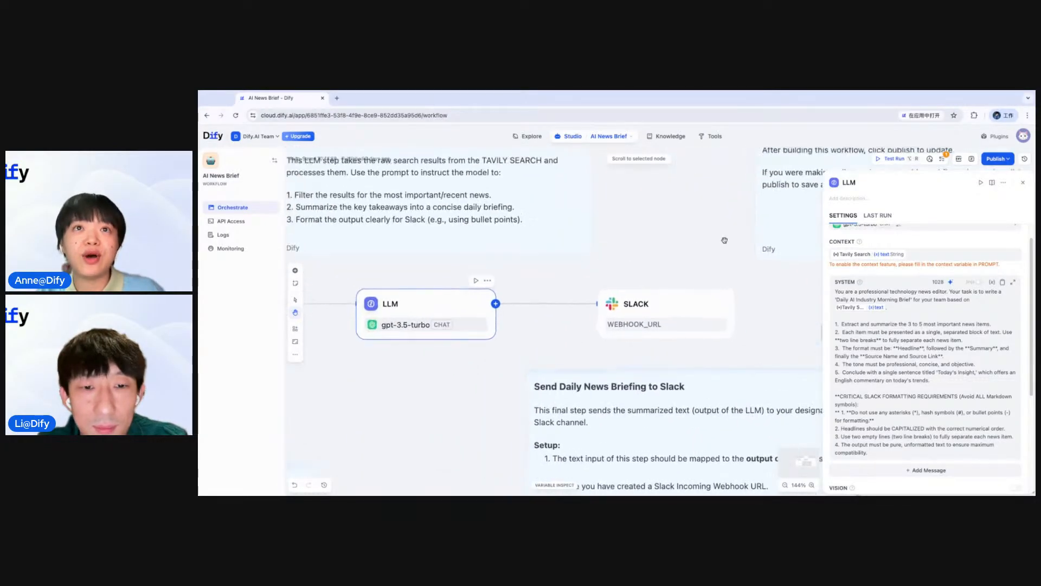
Review the news-summary note and the note on publishing the workflow beside the Slack node
scroll(650, 268, up, 3)
scroll(650, 267, left, 3)
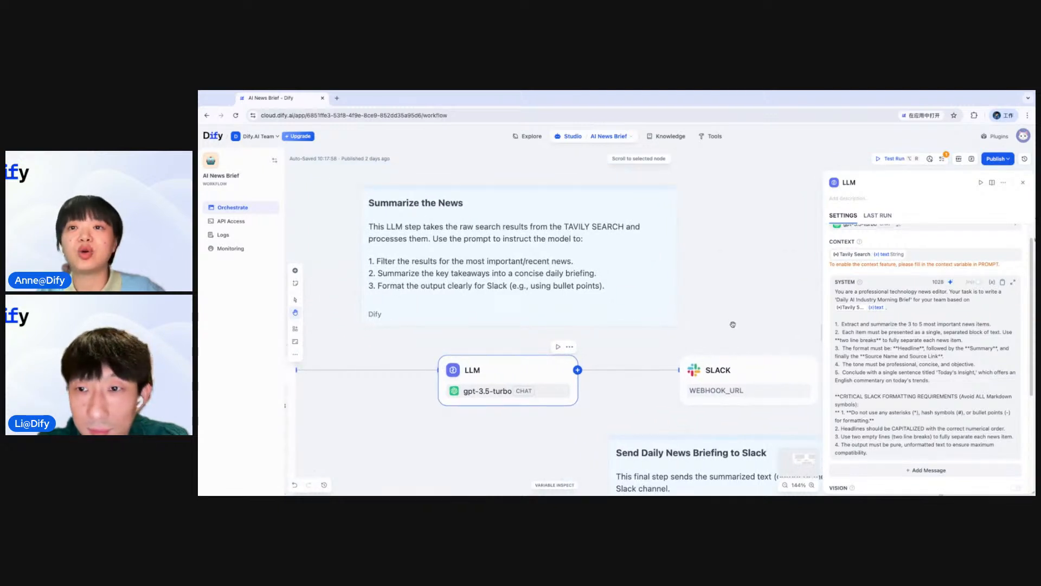
scroll(742, 336, right, 3)
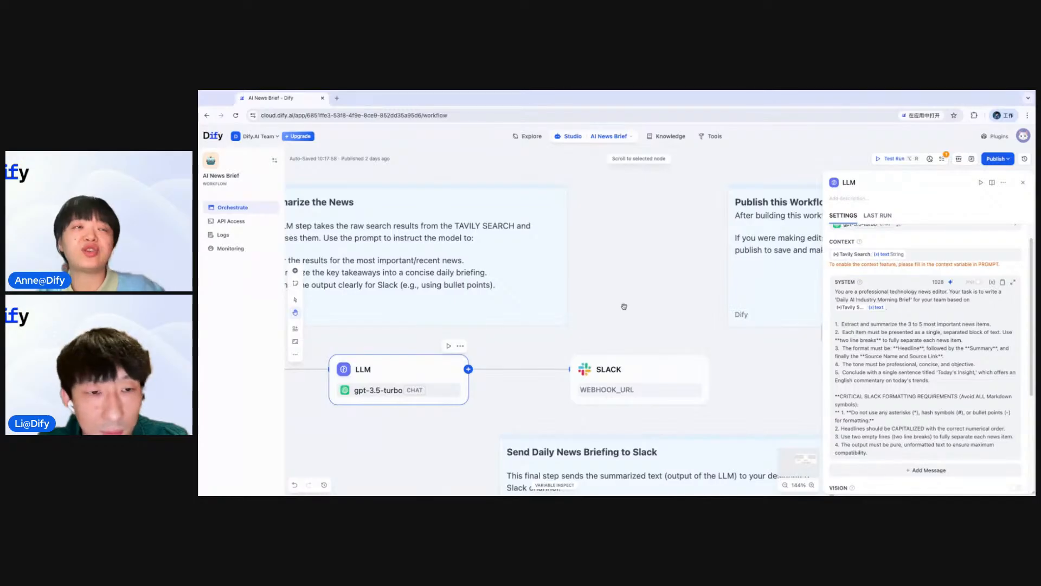
scroll(617, 300, right, 2)
scroll(672, 394, right, 4)
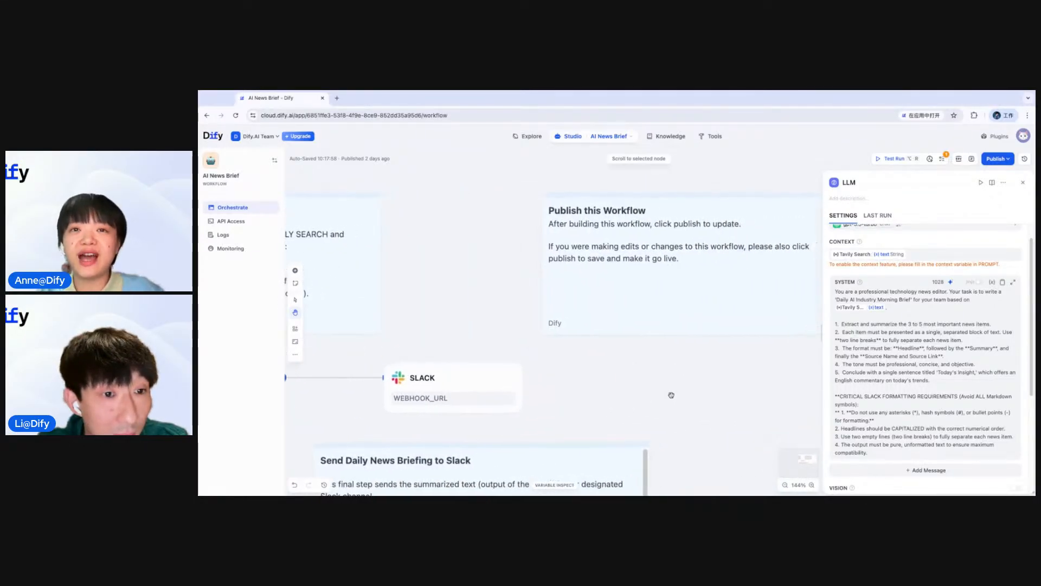
scroll(671, 395, right, 1)
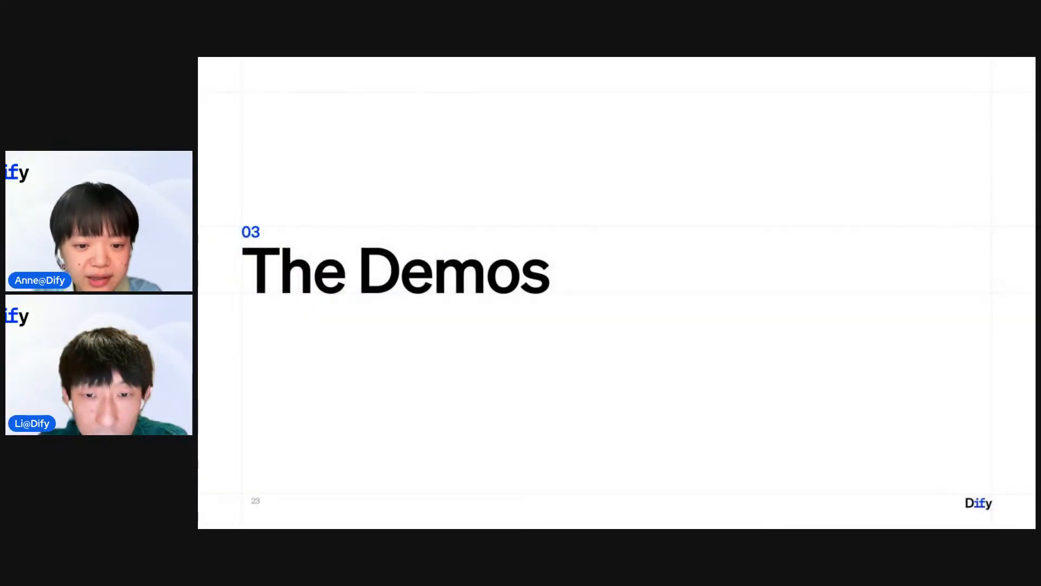
key(Right)
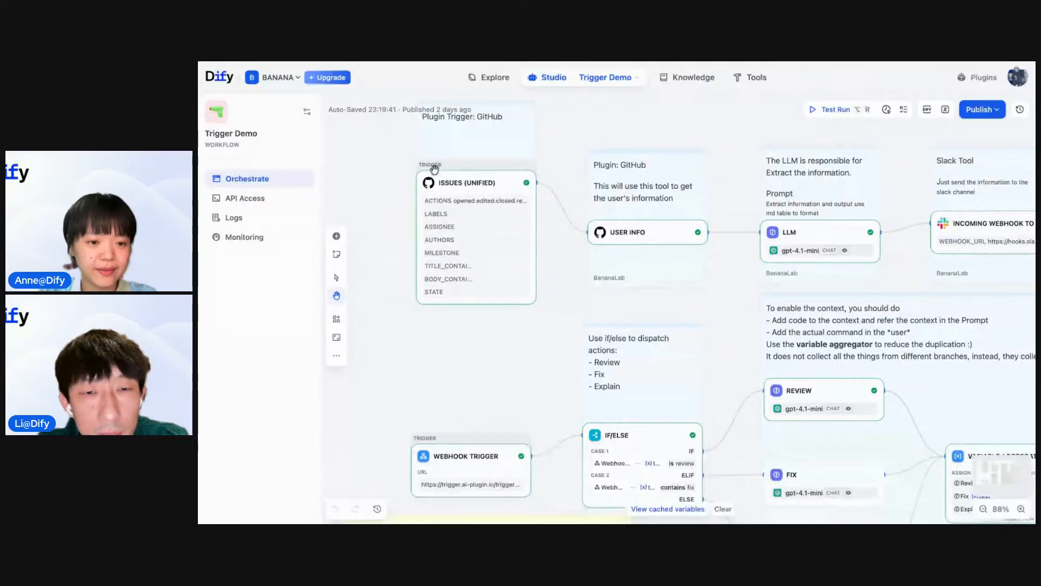
Look over the two branches of the Trigger Demo workflow, one starting from GitHub issues and one from a webhook
scroll(374, 199, up, 2)
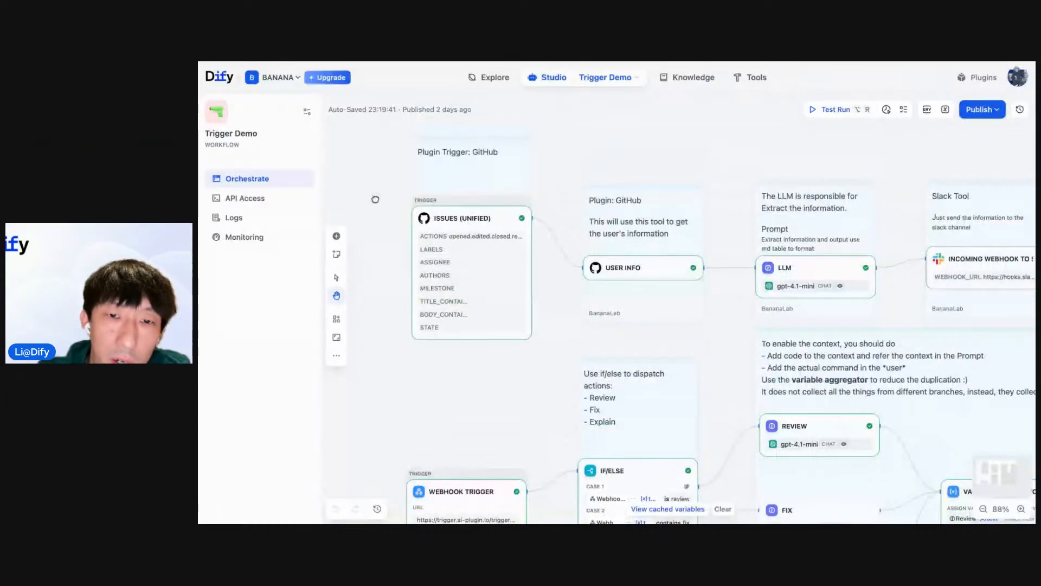
scroll(520, 198, right, 2)
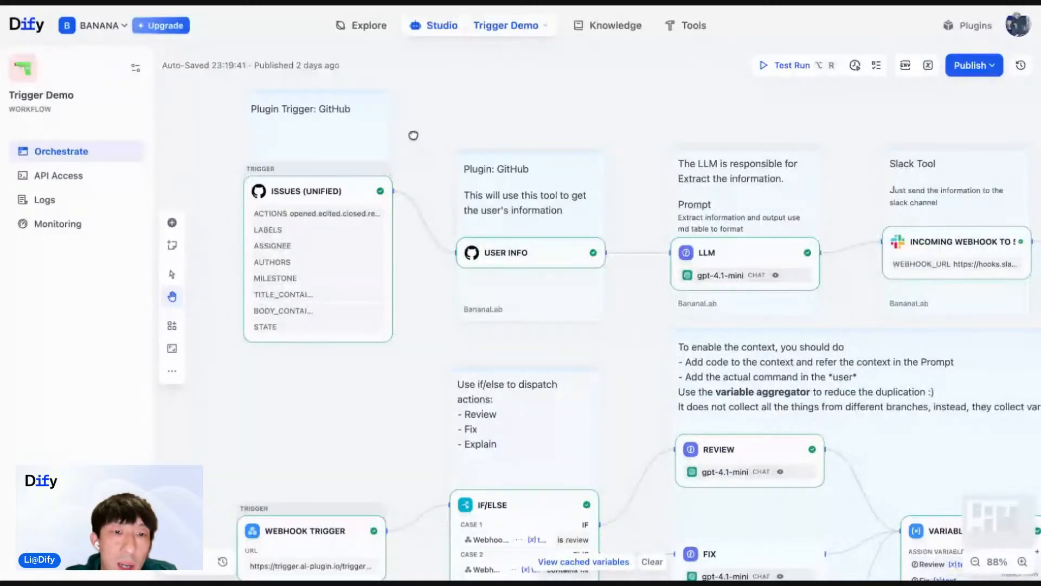
scroll(413, 135, down, 2)
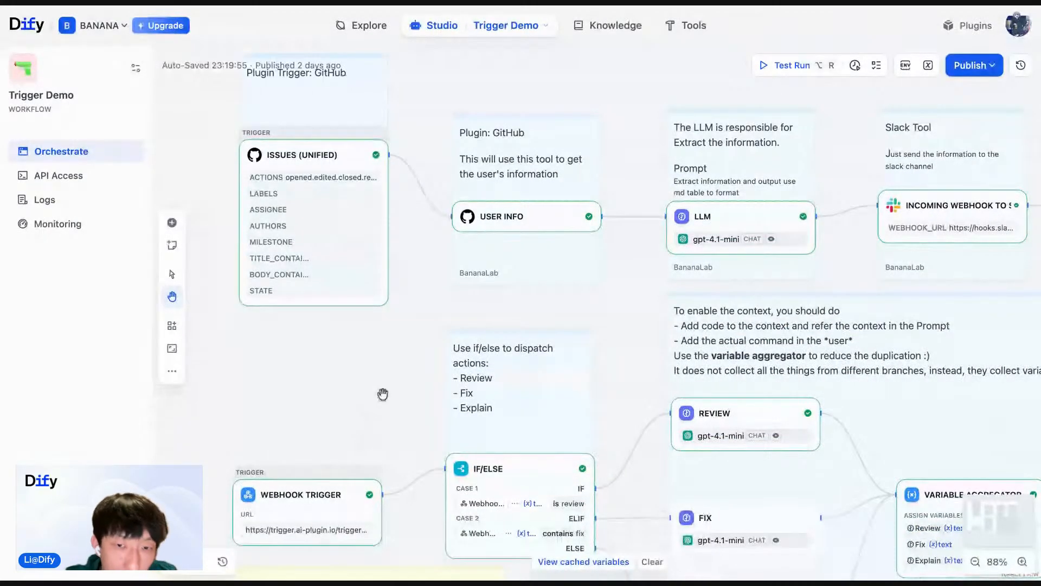
scroll(386, 393, down, 3)
scroll(406, 374, up, 6)
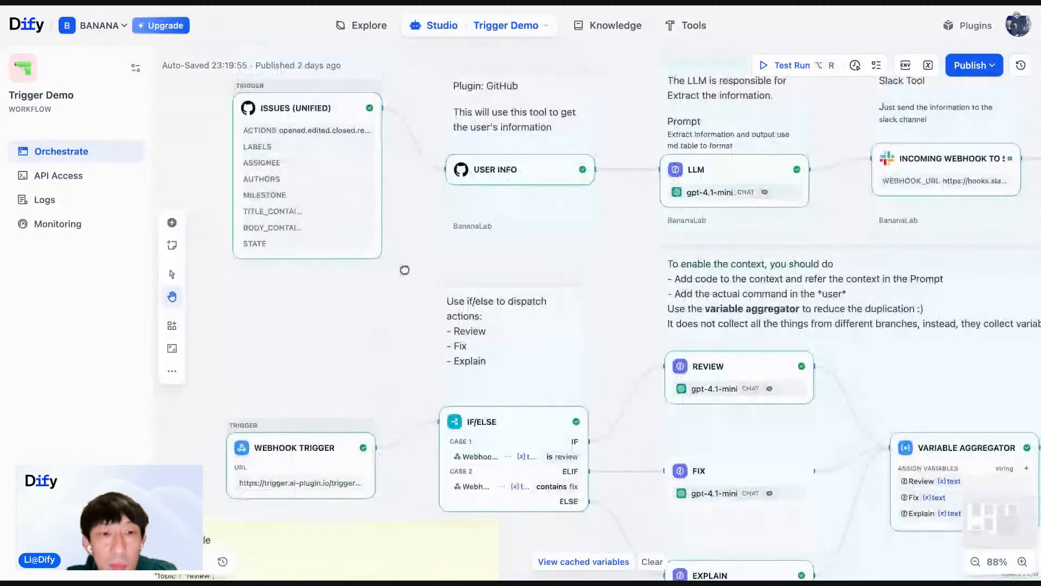
scroll(422, 121, down, 2)
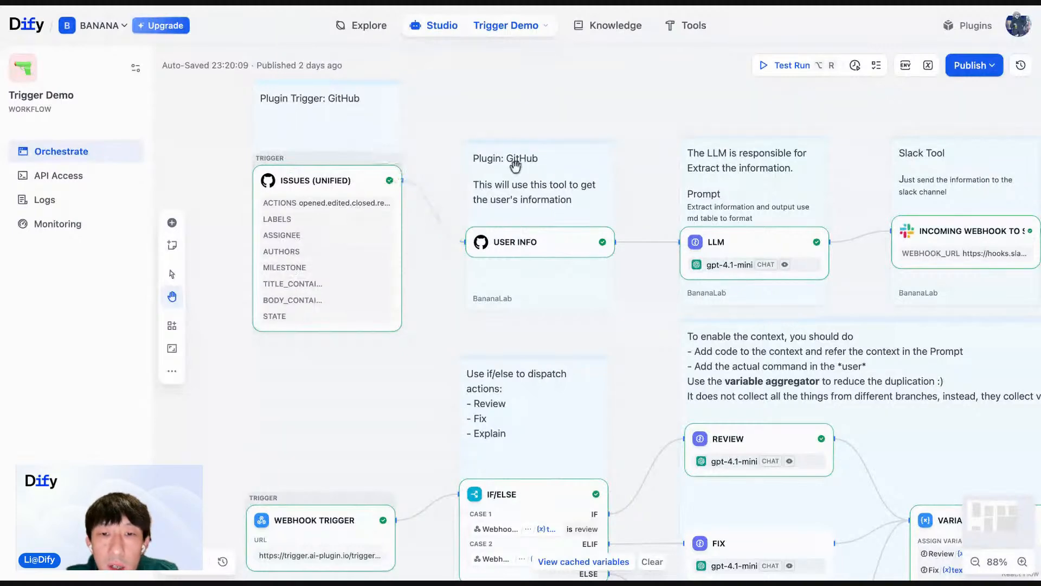
Trace the GitHub branch from the issues trigger through User Info, LLM and the Slack webhook to the output
scroll(634, 117, right, 4)
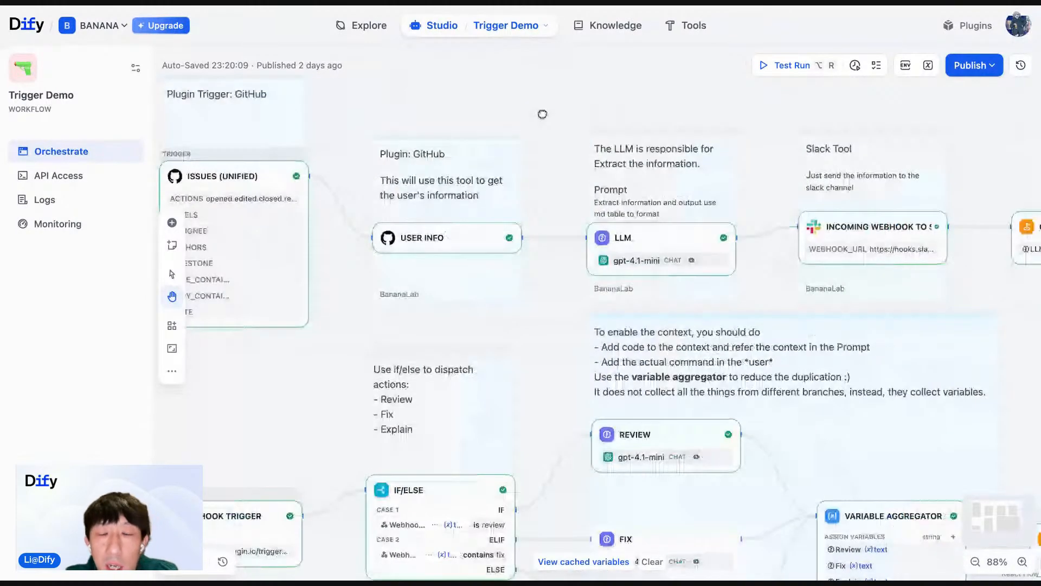
scroll(515, 116, left, 1)
scroll(492, 119, left, 2)
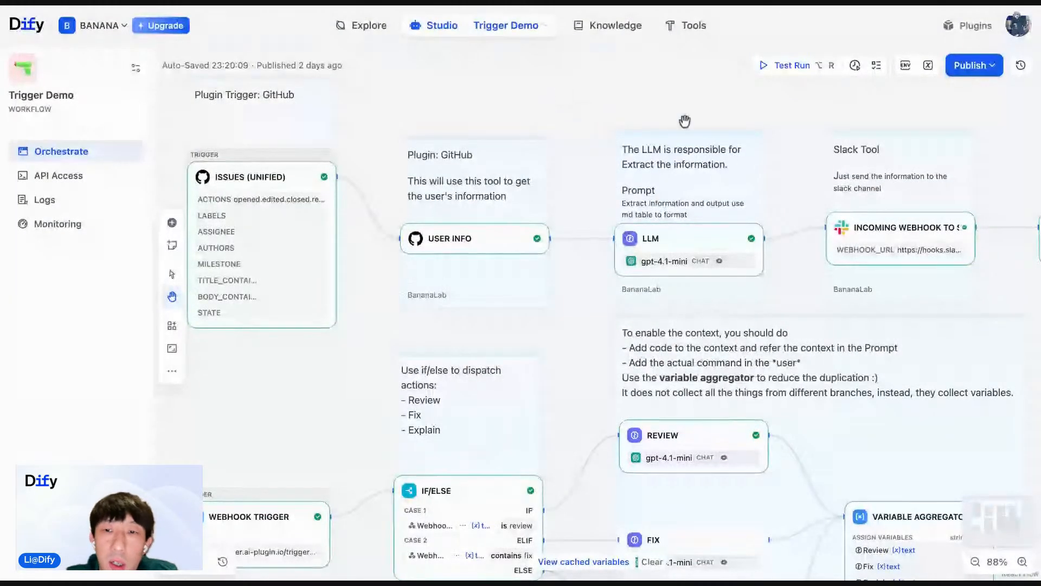
scroll(730, 102, right, 5)
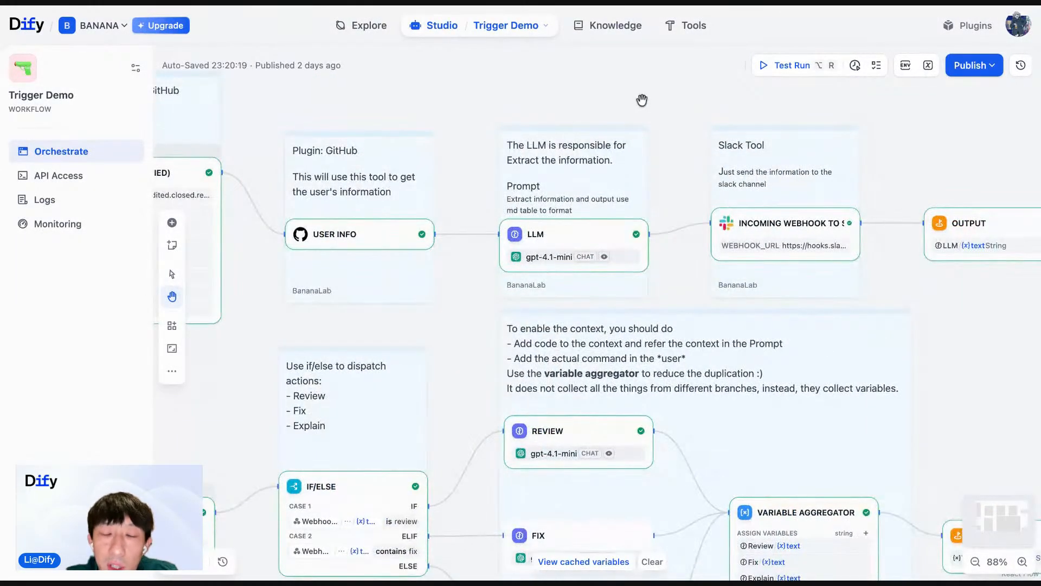
scroll(639, 106, right, 4)
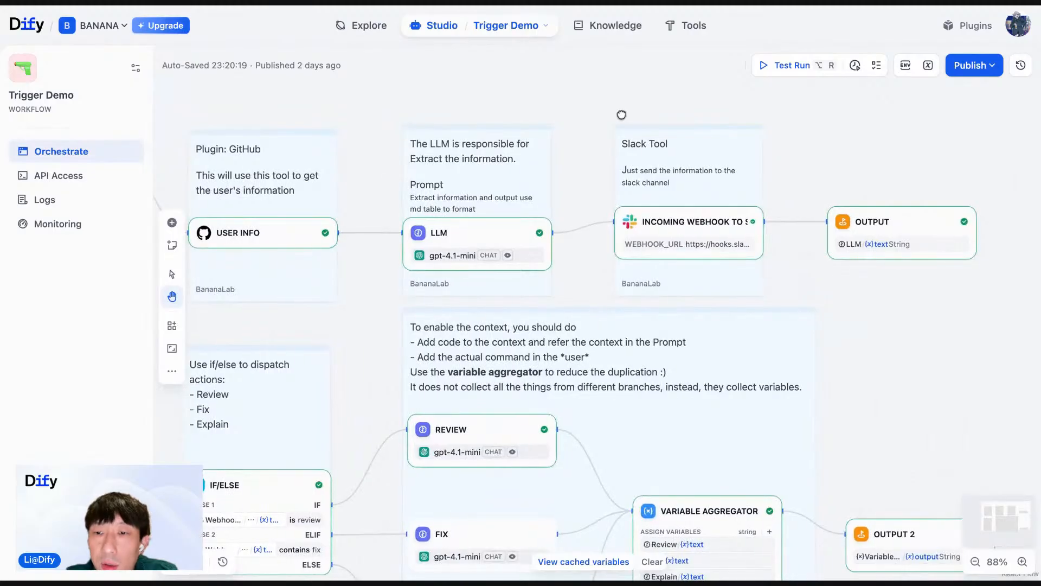
drag(623, 114, 937, 146)
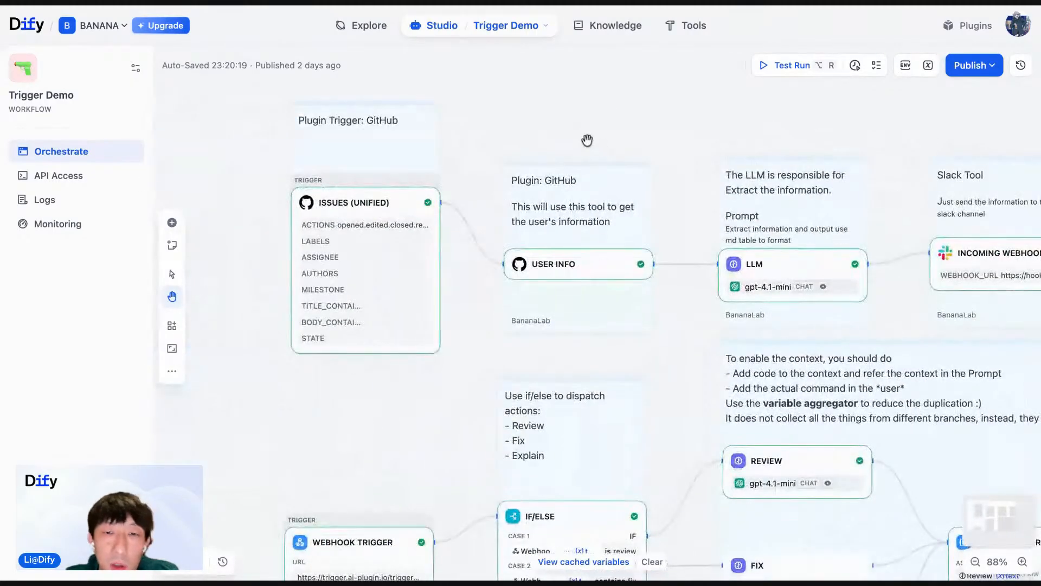
drag(540, 128, 556, 114)
scroll(548, 110, left, 2)
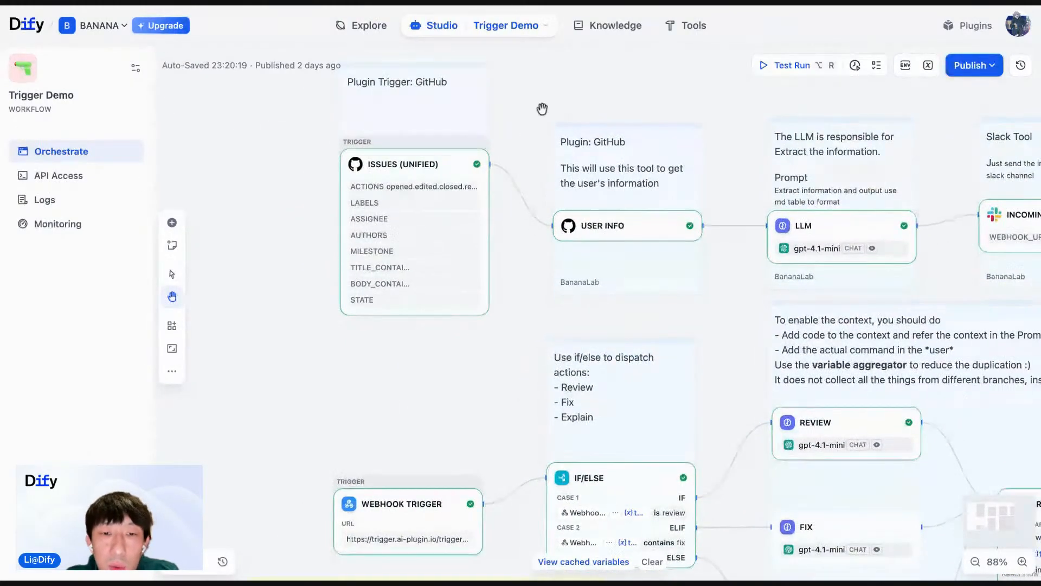
Open the GitHub Issues (Unified) trigger's settings to examine its actions and filters alongside the connected nodes
click(420, 162)
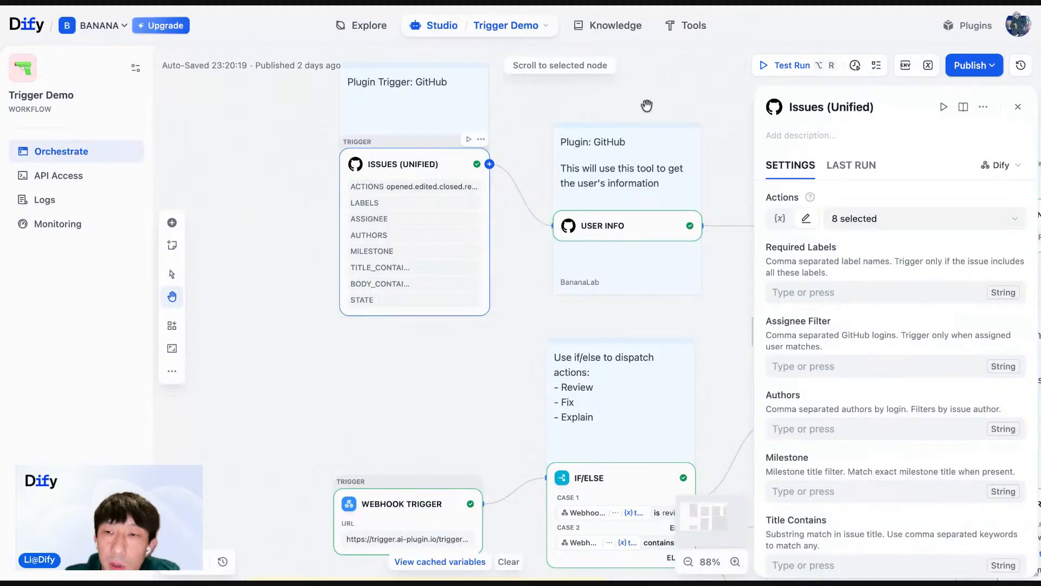
drag(660, 97, 607, 105)
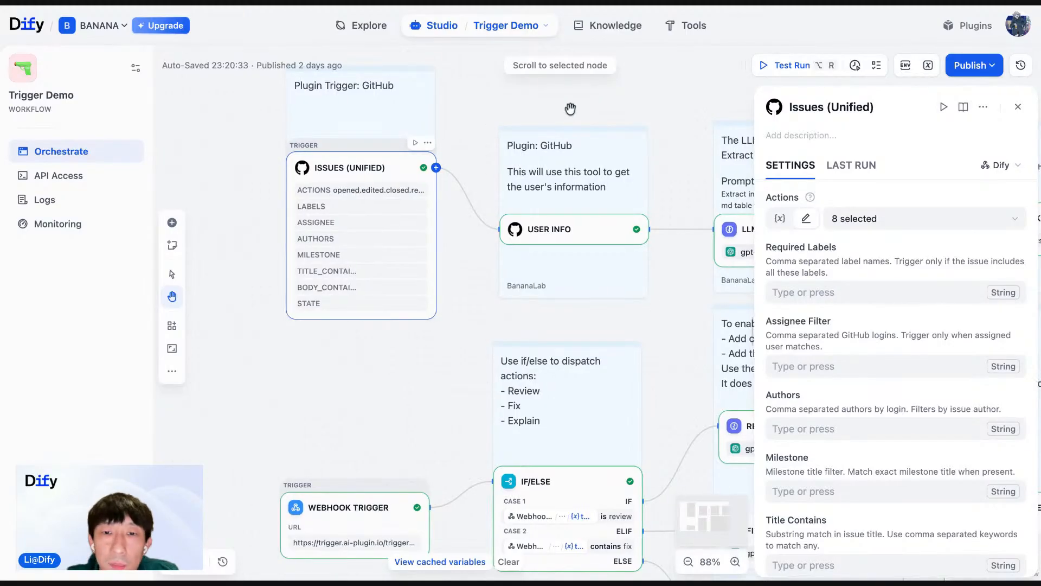
scroll(521, 109, right, 2)
scroll(472, 99, right, 2)
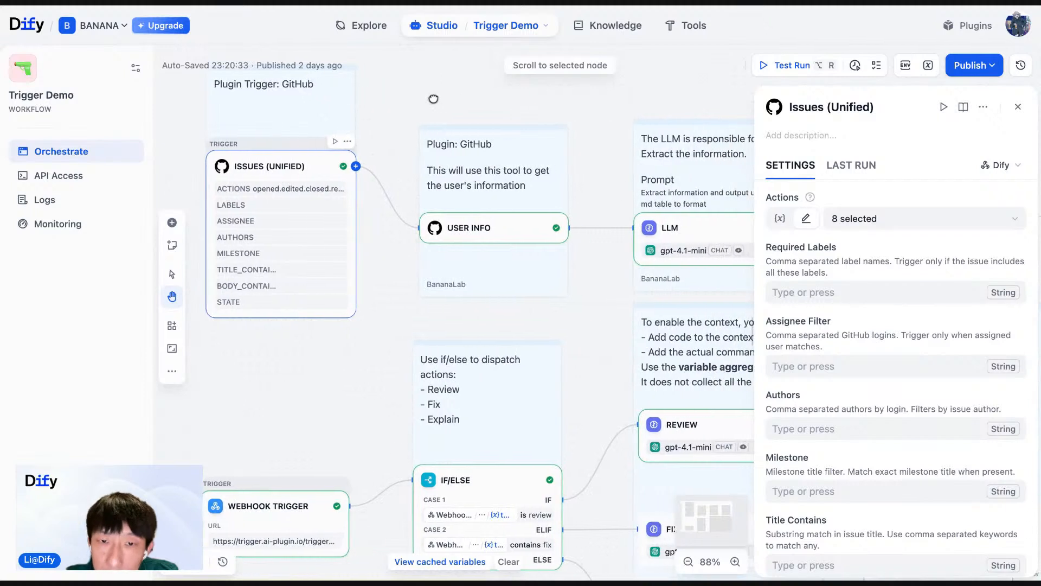
Lower the Issues (Unified) trigger node until it lines up with User Info, and open User Info's settings to review its Username input
drag(290, 165, 286, 221)
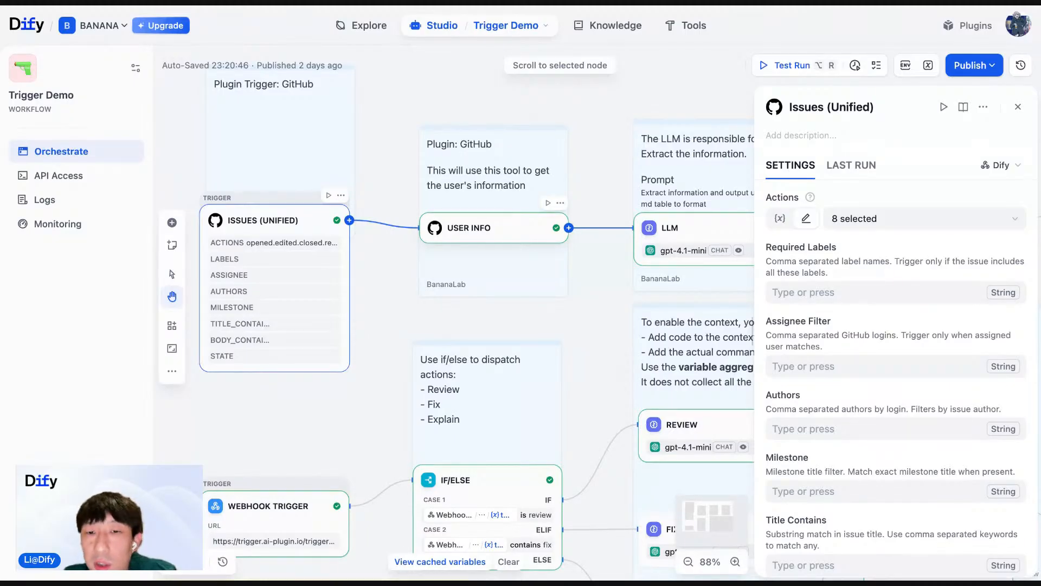
drag(611, 158, 577, 156)
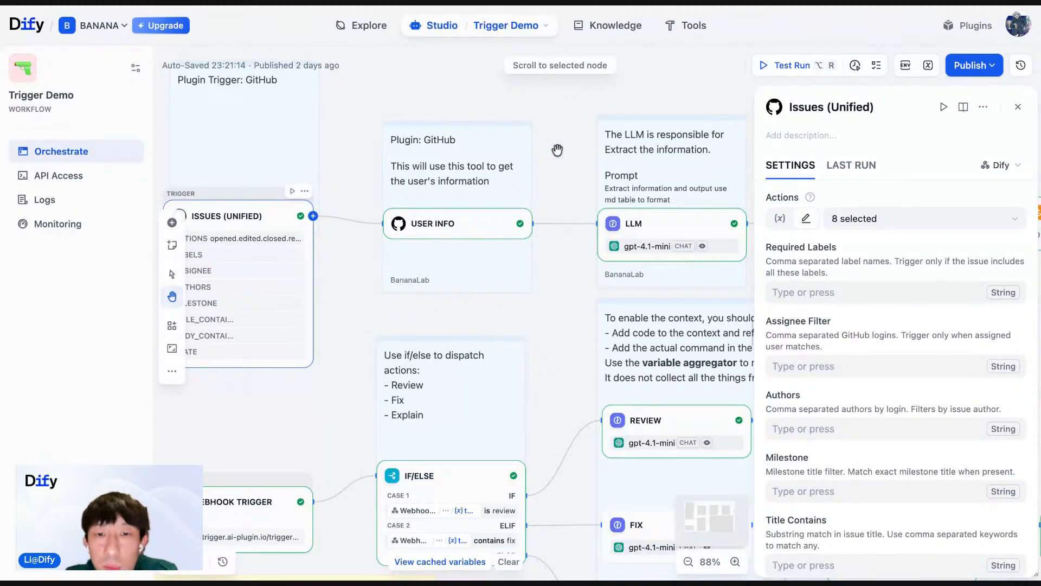
click(470, 216)
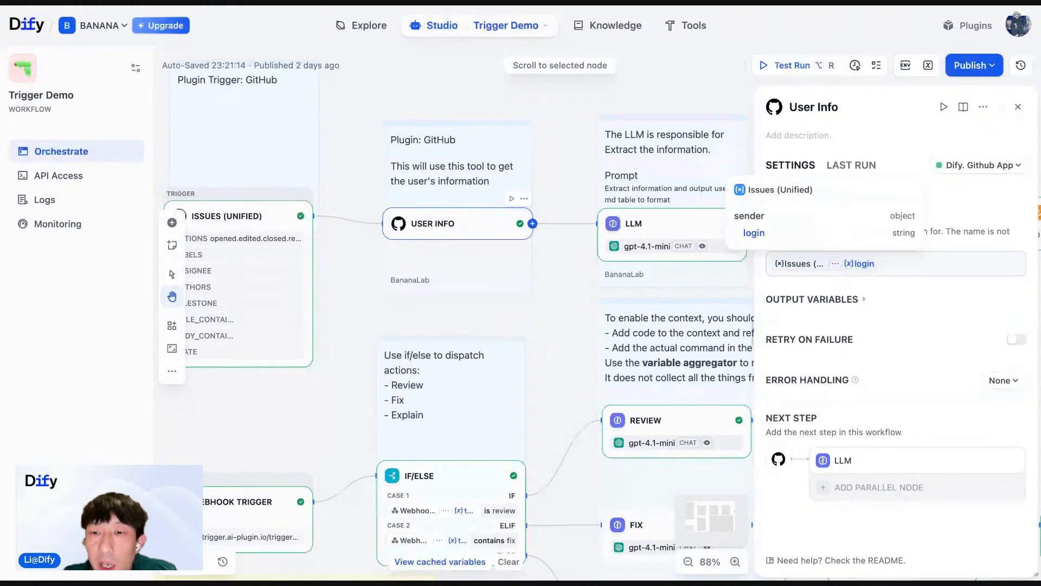
drag(553, 286, 509, 286)
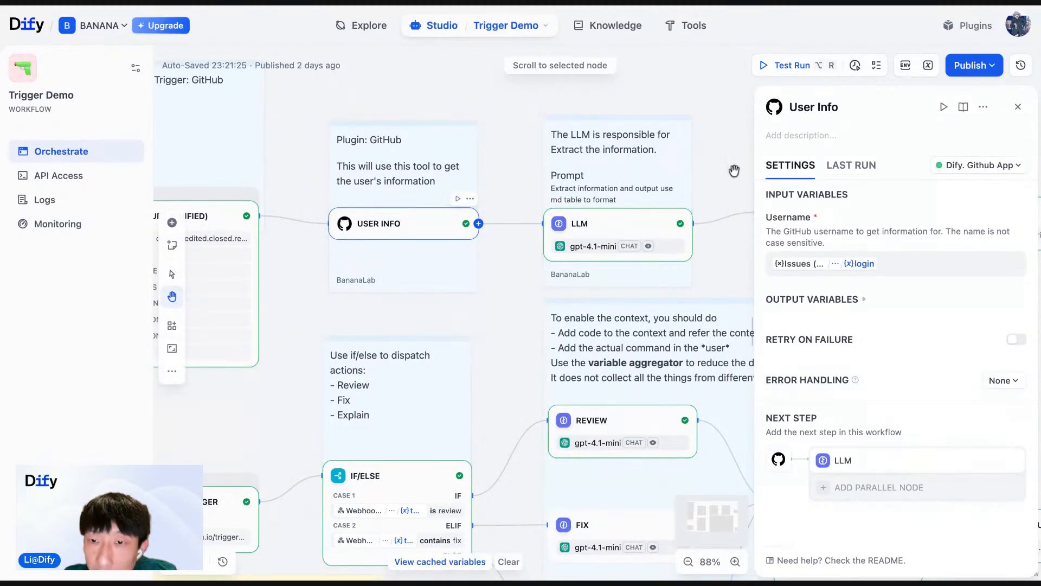
Open the LLM node's settings to review its context and prompts, and look through the variables that can be inserted into the system prompt
drag(733, 172, 690, 137)
click(569, 188)
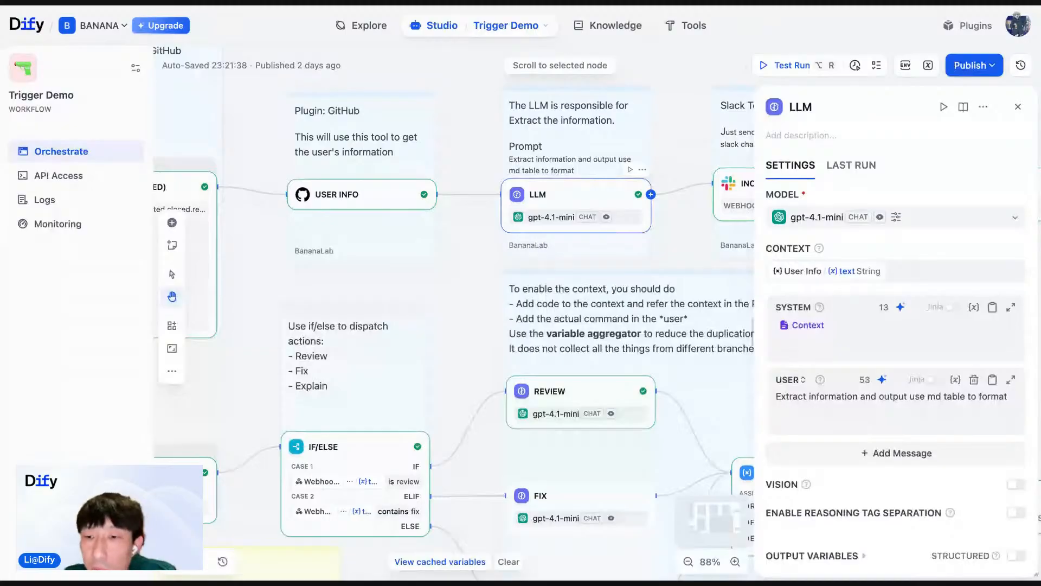
click(835, 326)
text(/)
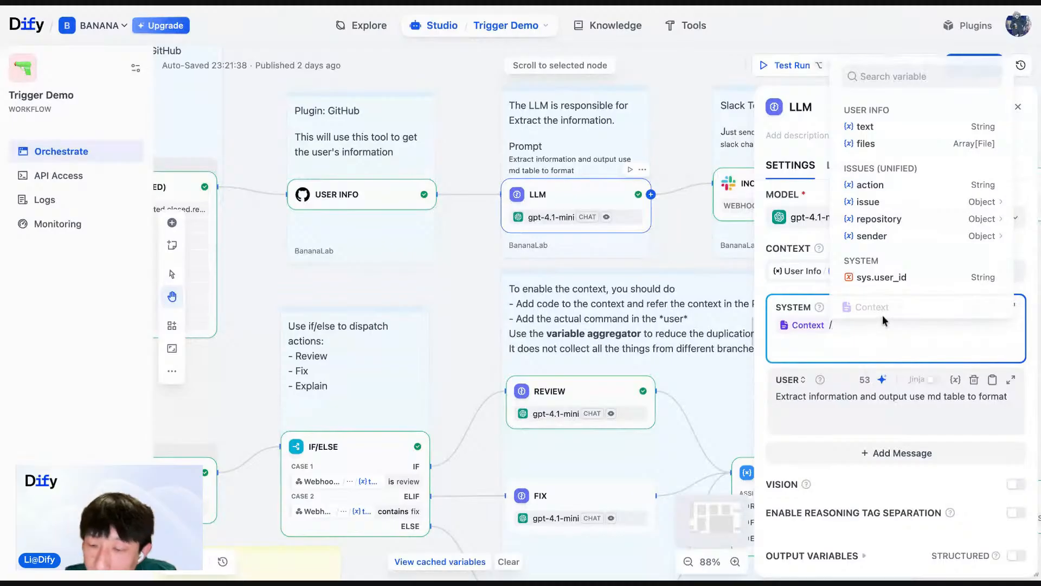
key(BackSpace)
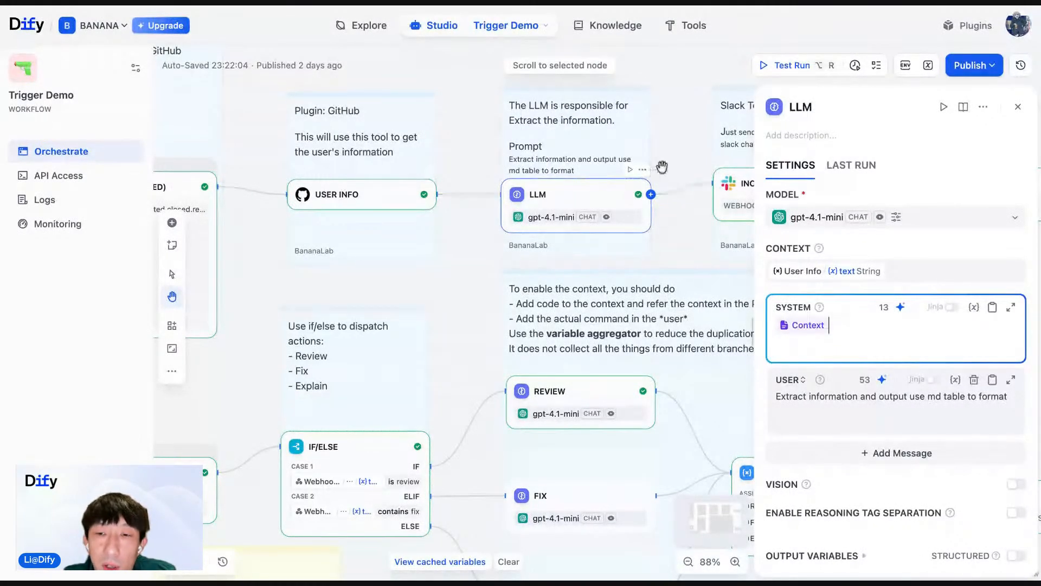
Open the Slack Incoming Webhook node's settings to review its content input and webhook URL
drag(676, 156, 606, 155)
scroll(606, 155, right, 5)
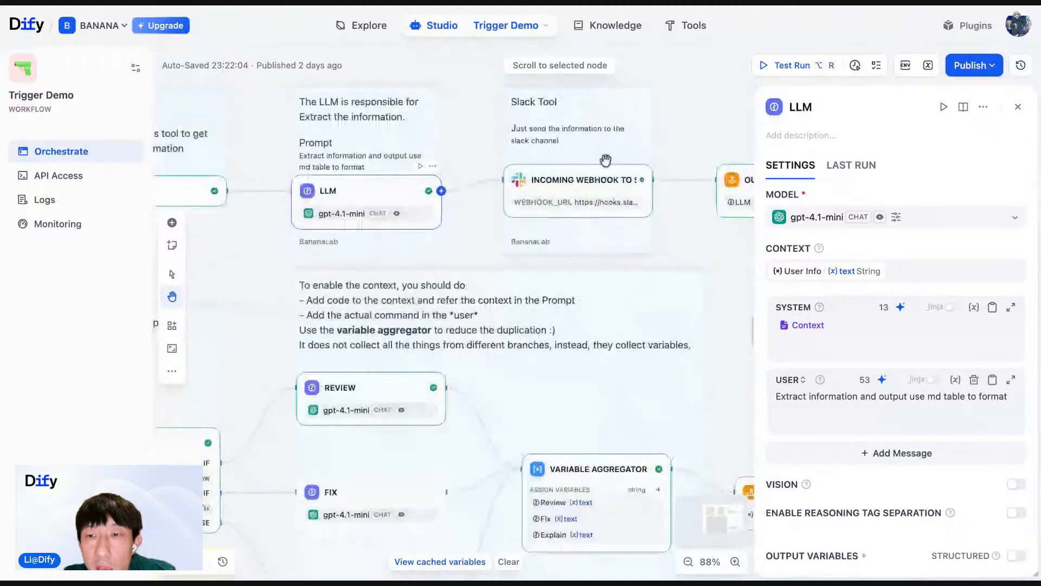
click(563, 176)
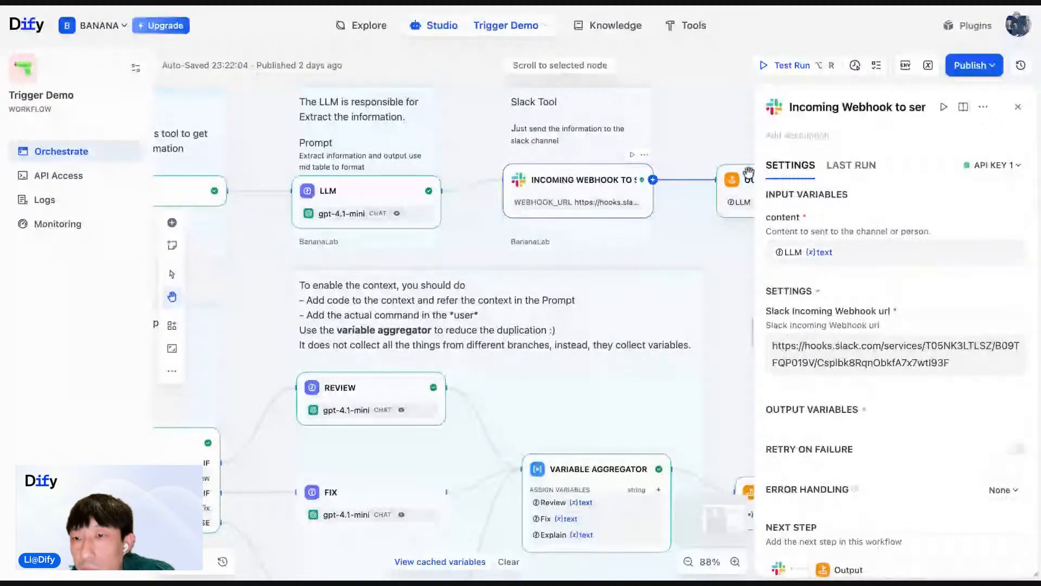
drag(698, 98, 637, 98)
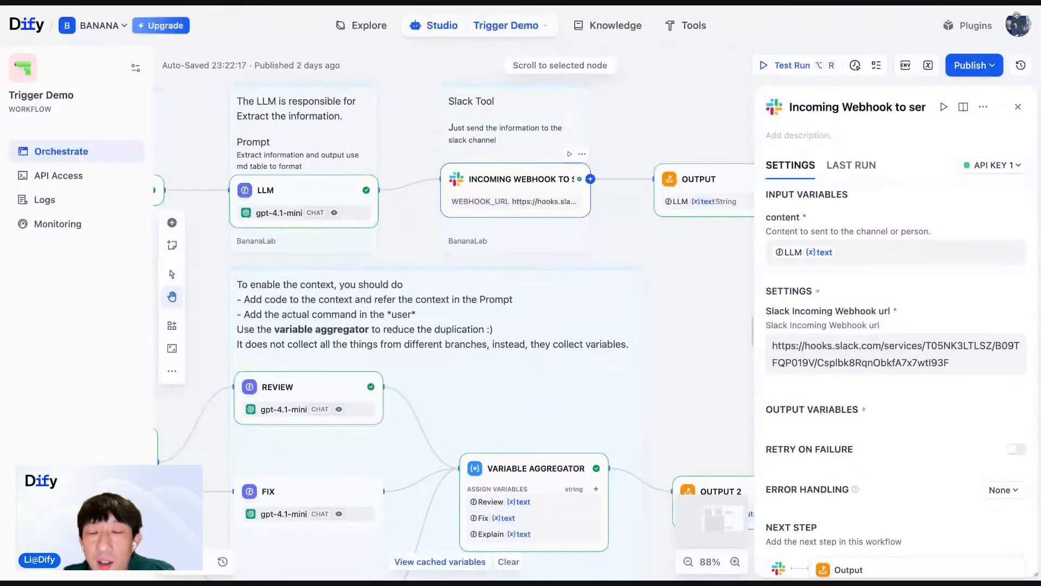
Open the Output node that follows the Slack webhook and review its output variable
scroll(655, 195, right, 5)
click(655, 195)
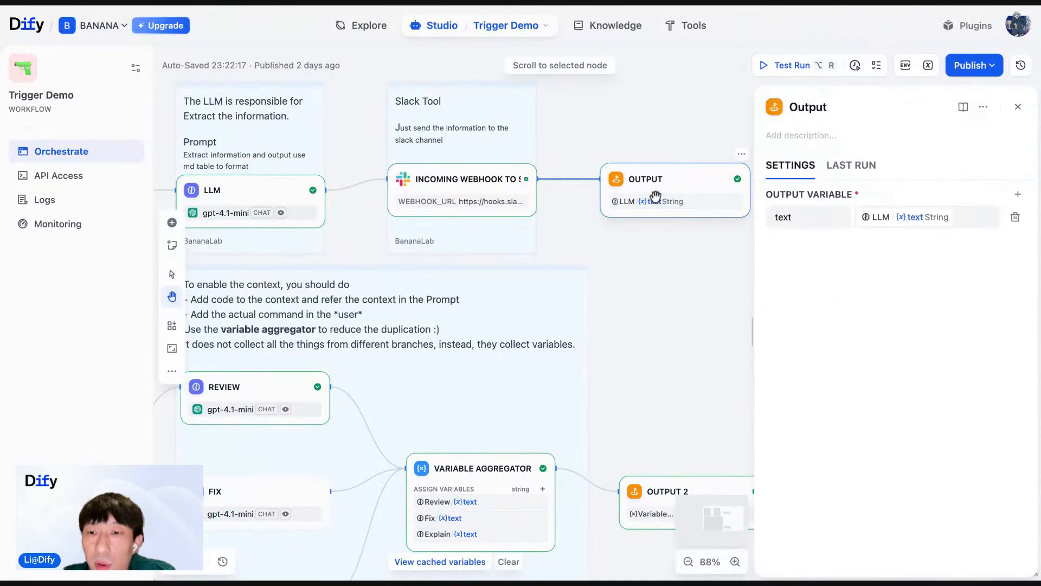
drag(677, 128, 583, 131)
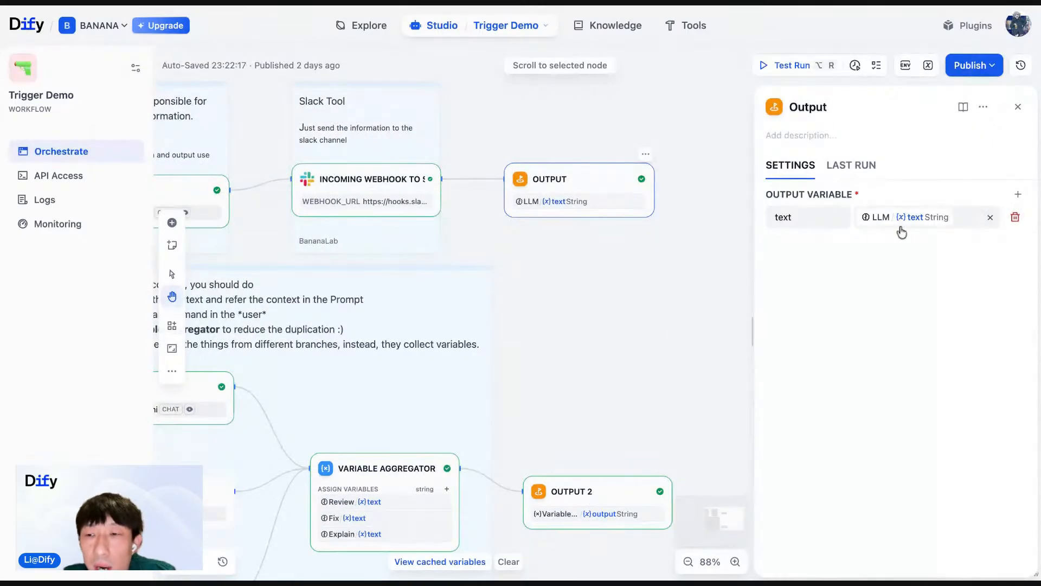
drag(505, 247, 634, 230)
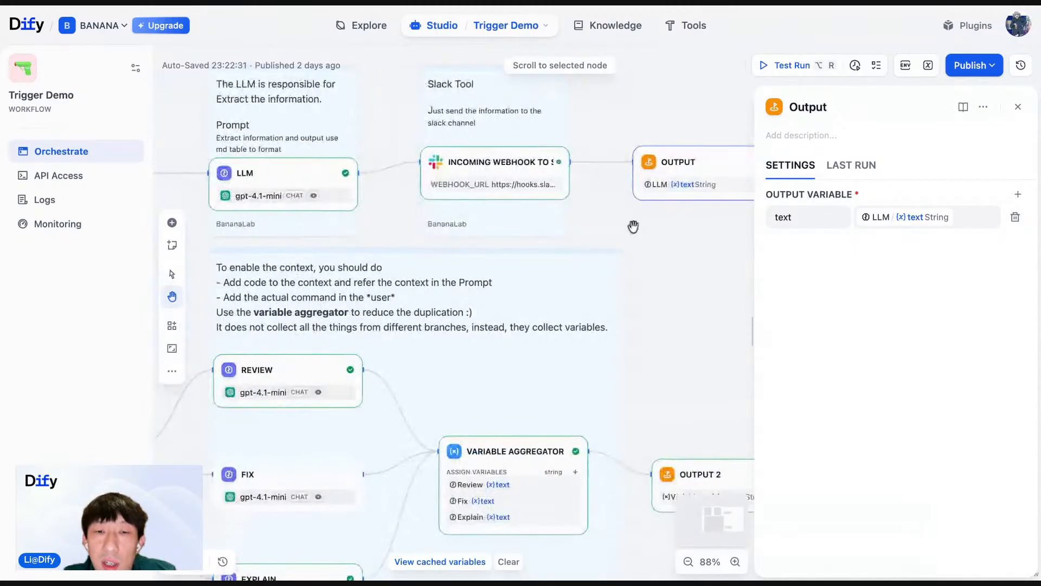
Try adding a second output variable to the Output node, browse the variables available for it, and remove the empty entry
click(1017, 194)
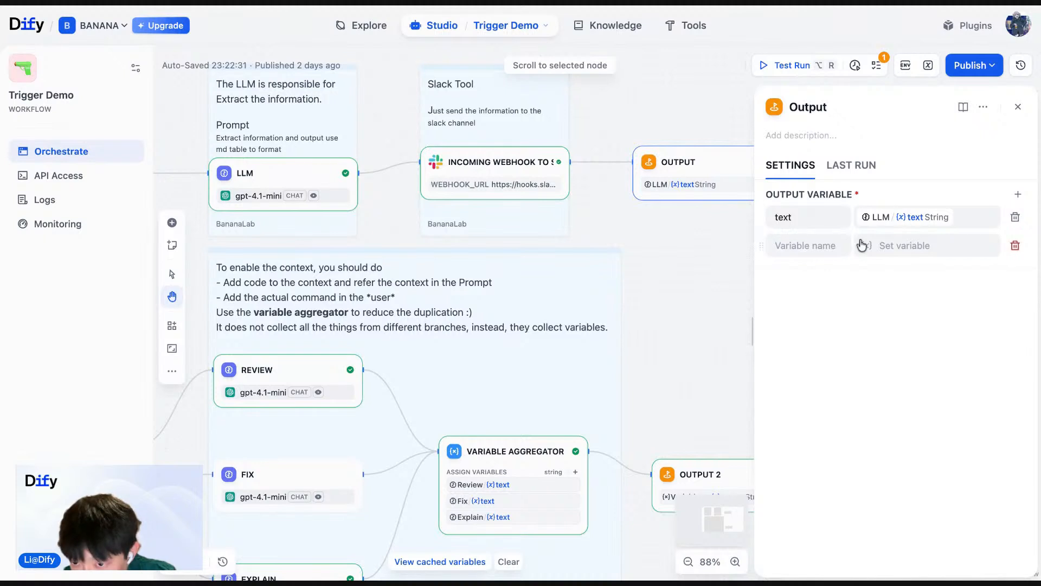
click(784, 244)
click(898, 245)
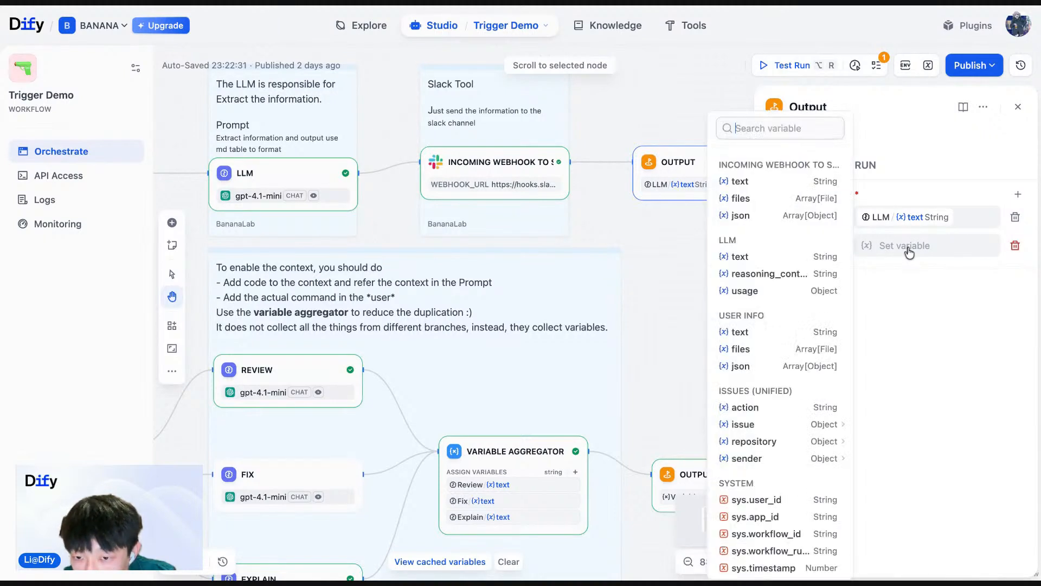
click(645, 222)
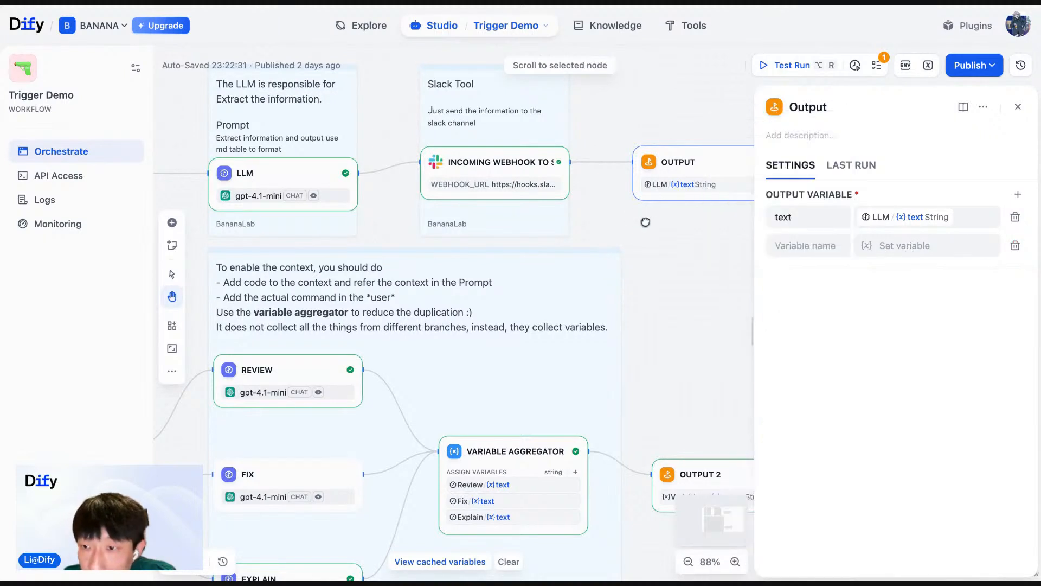
click(1019, 251)
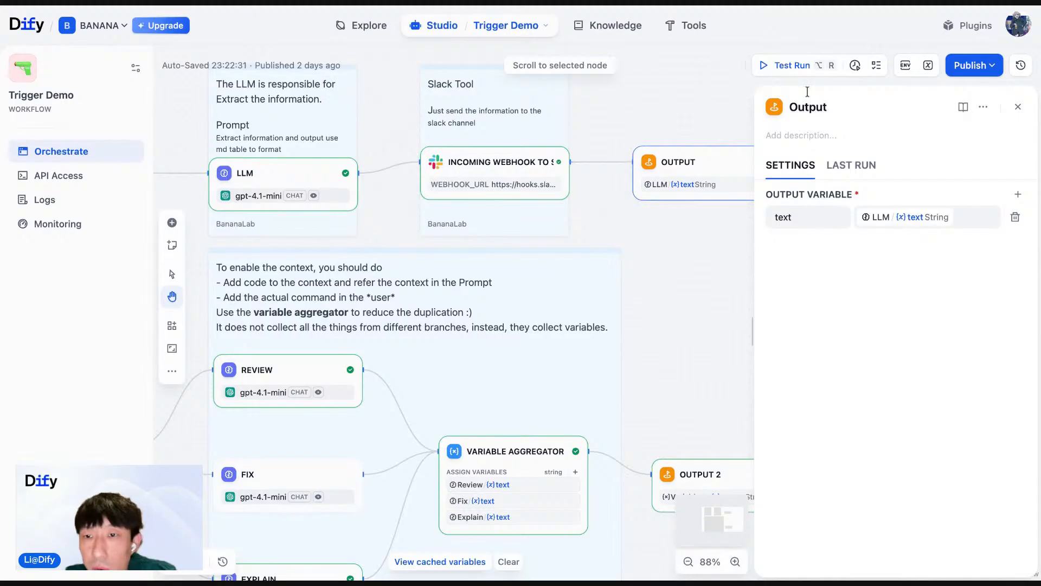
Test run the workflow from the Issues (Unified) trigger and look through the node variables in Variable Inspect
click(793, 73)
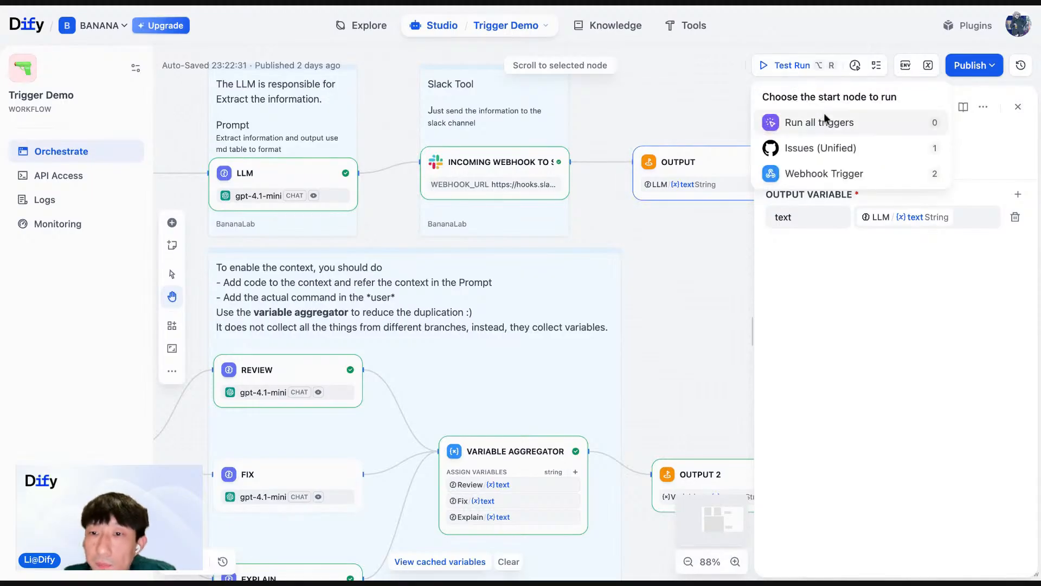
click(849, 146)
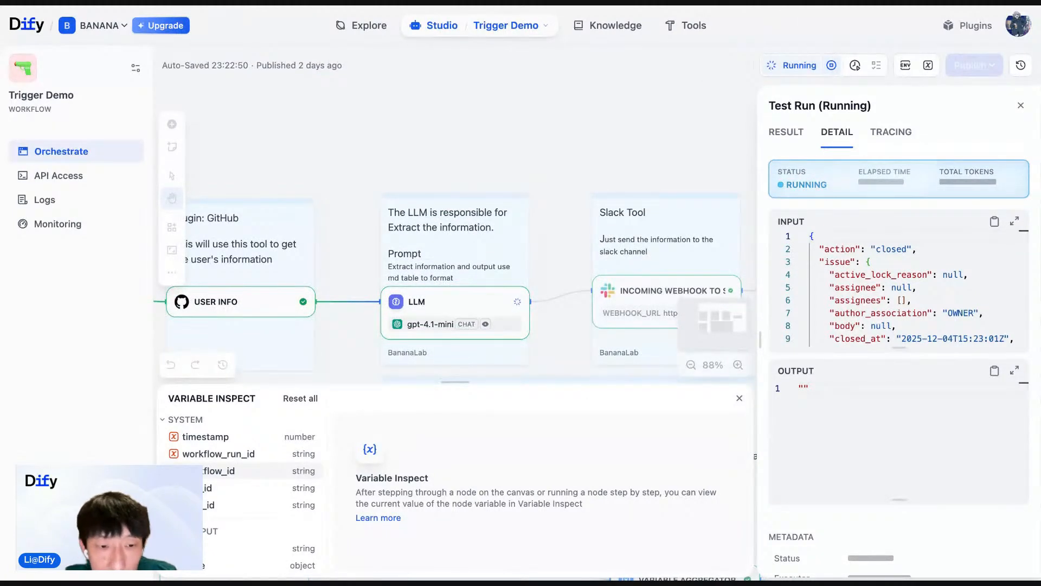
scroll(240, 506, down, 8)
scroll(240, 512, down, 1)
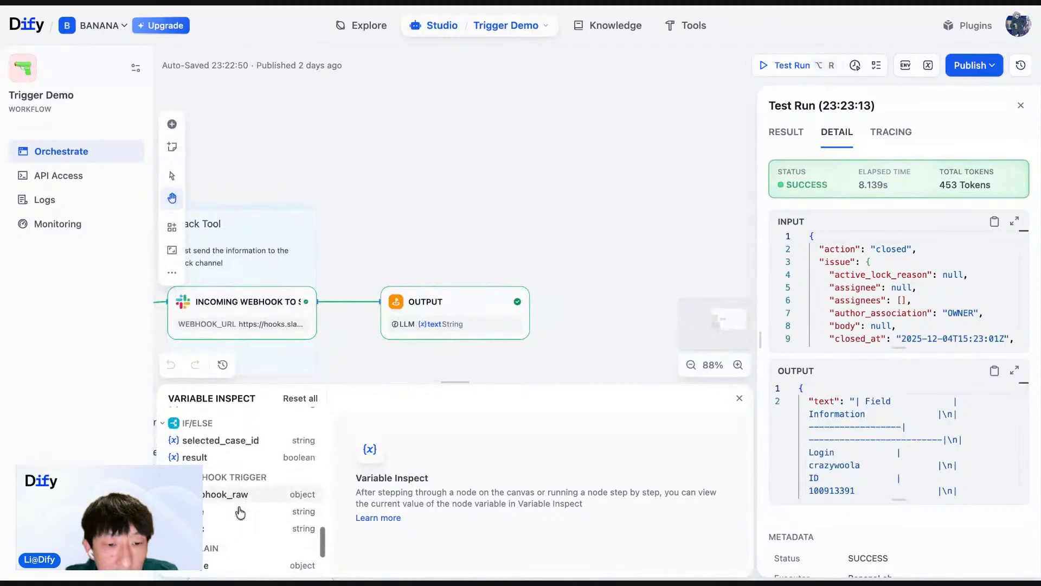
scroll(258, 429, up, 12)
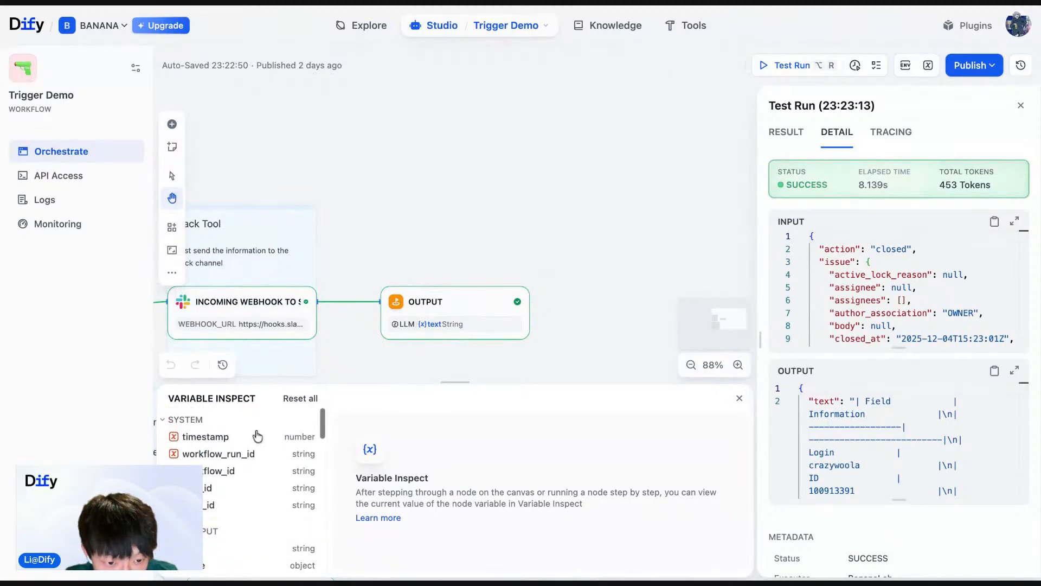
scroll(224, 558, down, 2)
scroll(224, 560, down, 1)
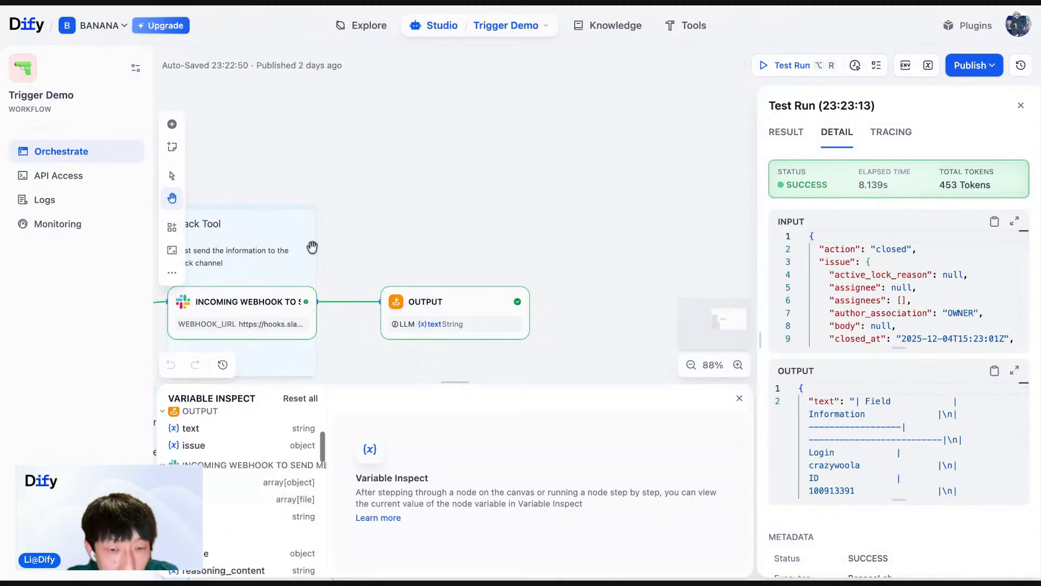
Inspect the issue object of the Issues (Unified) trigger and enlarge the Variable Inspect area to show more of it
drag(321, 209, 622, 150)
drag(230, 153, 443, 46)
scroll(222, 477, down, 3)
scroll(220, 488, down, 4)
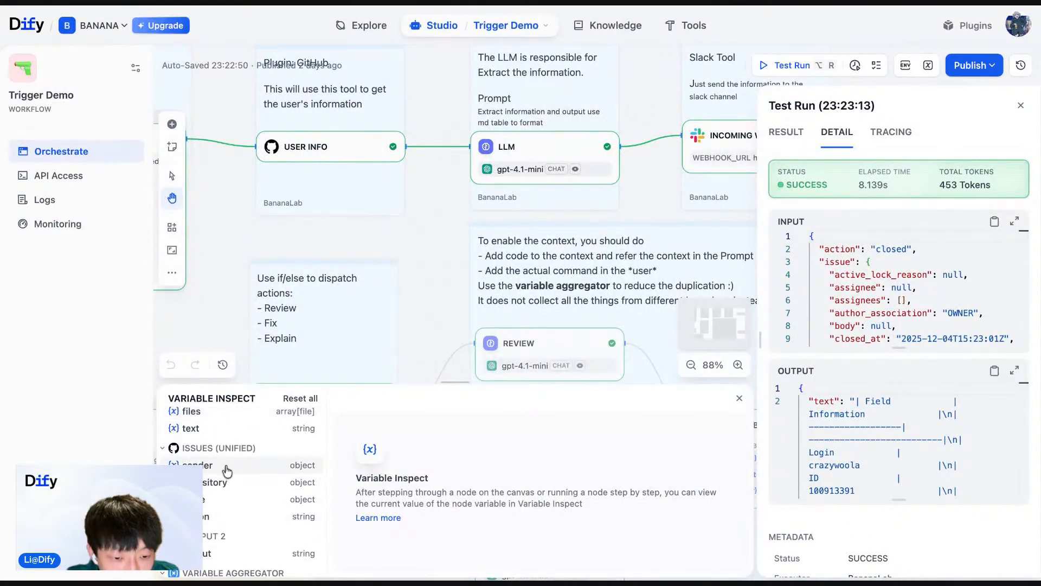
click(225, 499)
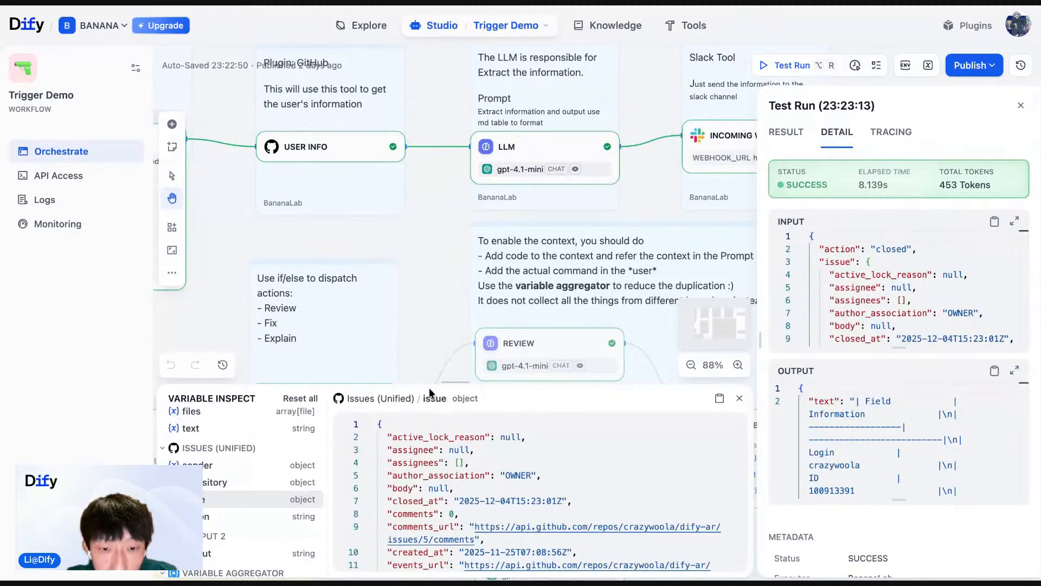
drag(462, 383, 459, 200)
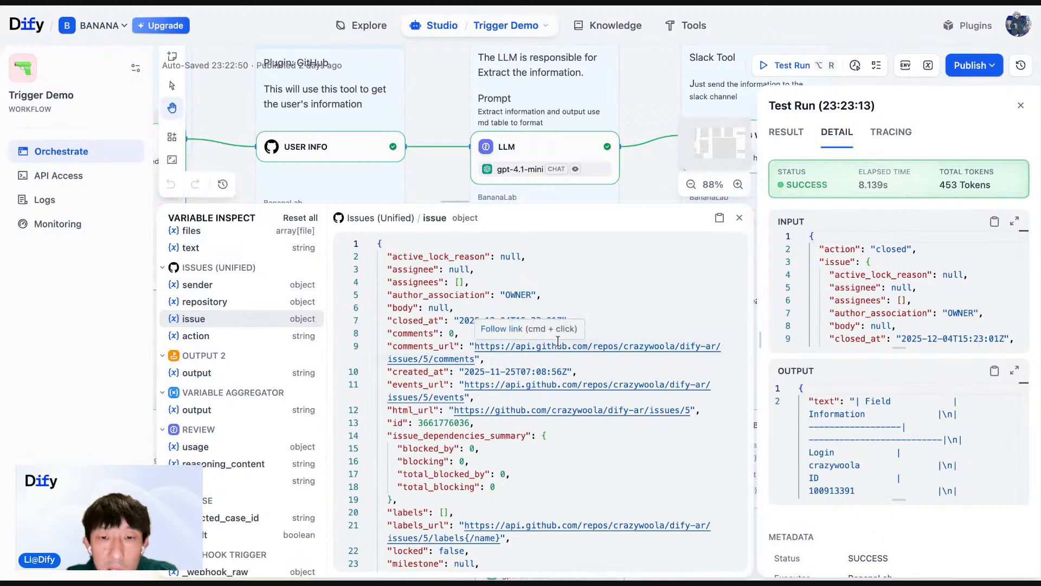
Read through the issue object's JSON down to the user block and highlight its login entry
scroll(604, 384, down, 3)
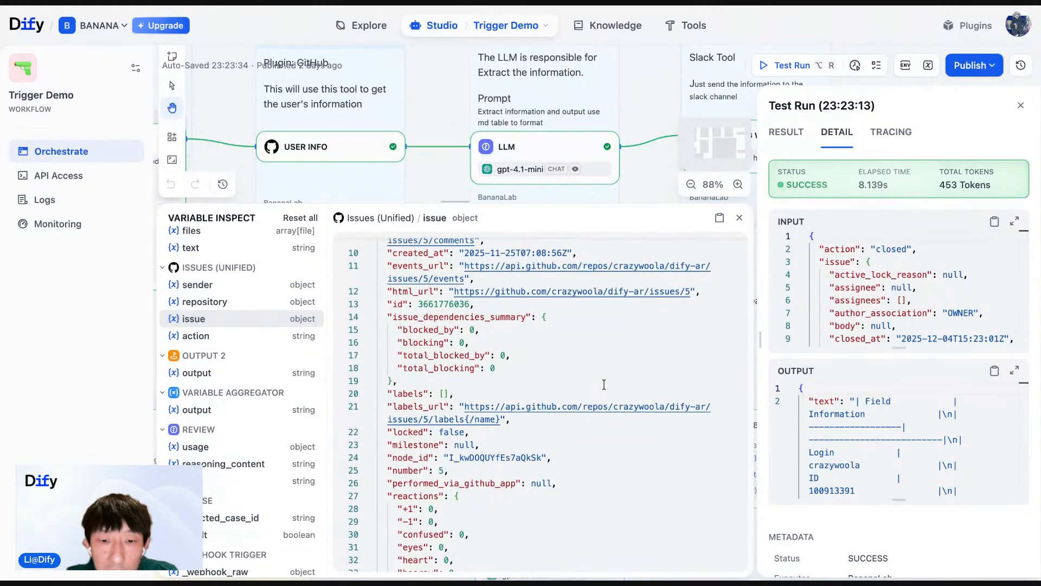
scroll(568, 448, down, 8)
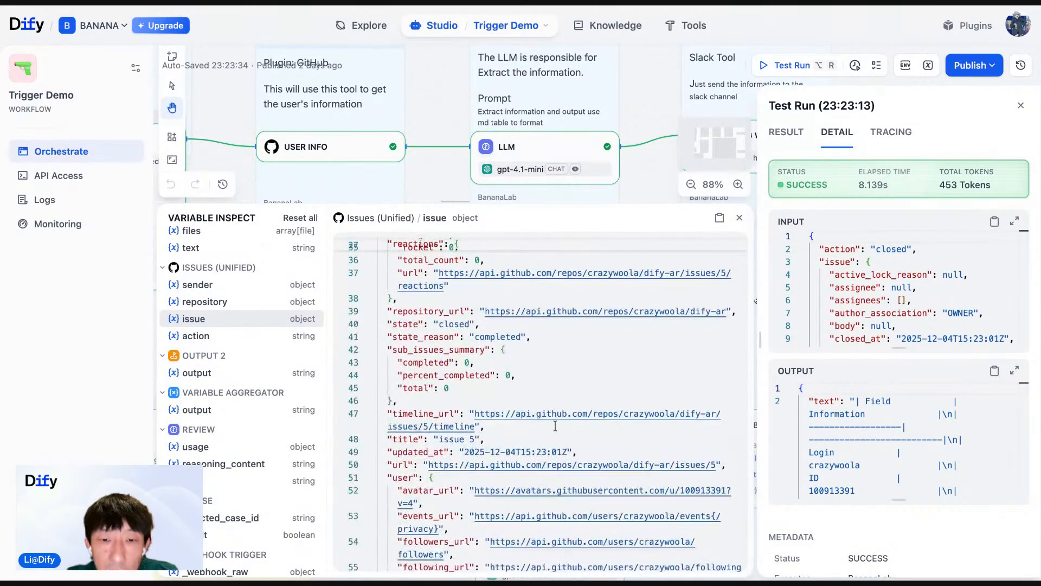
scroll(537, 397, down, 5)
scroll(504, 395, up, 2)
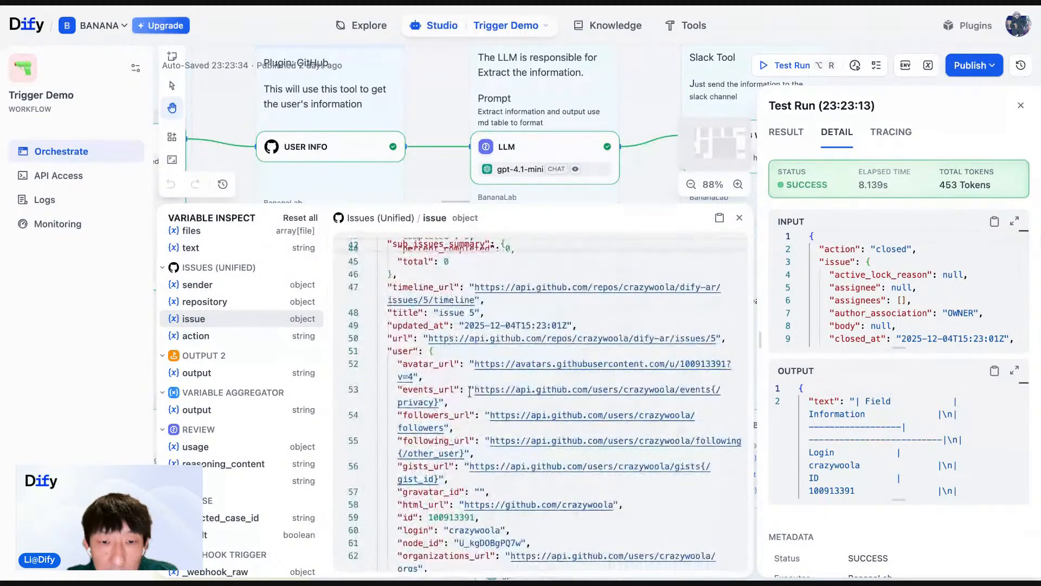
scroll(419, 367, down, 2)
scroll(443, 424, down, 1)
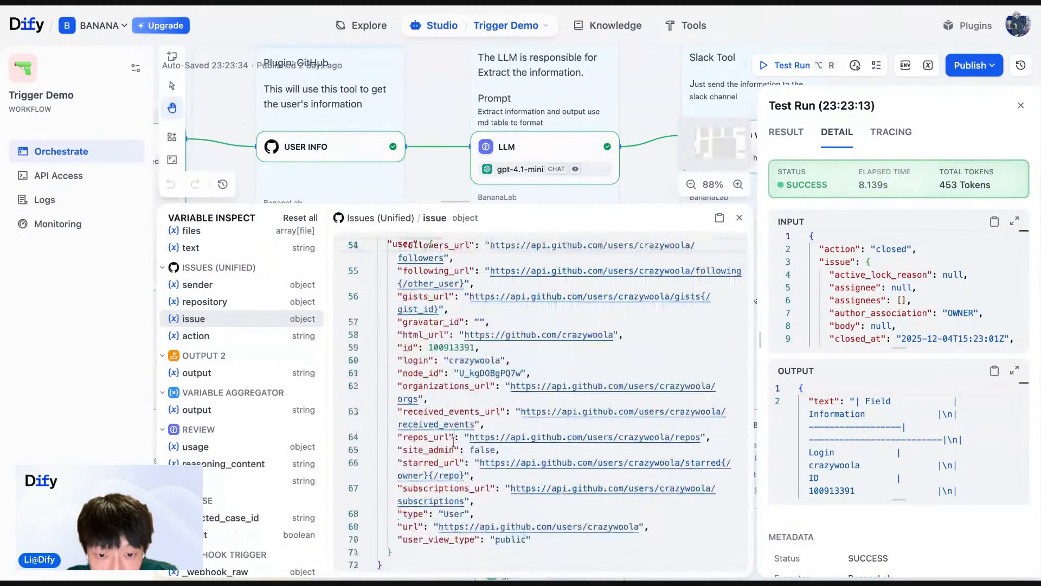
click(446, 360)
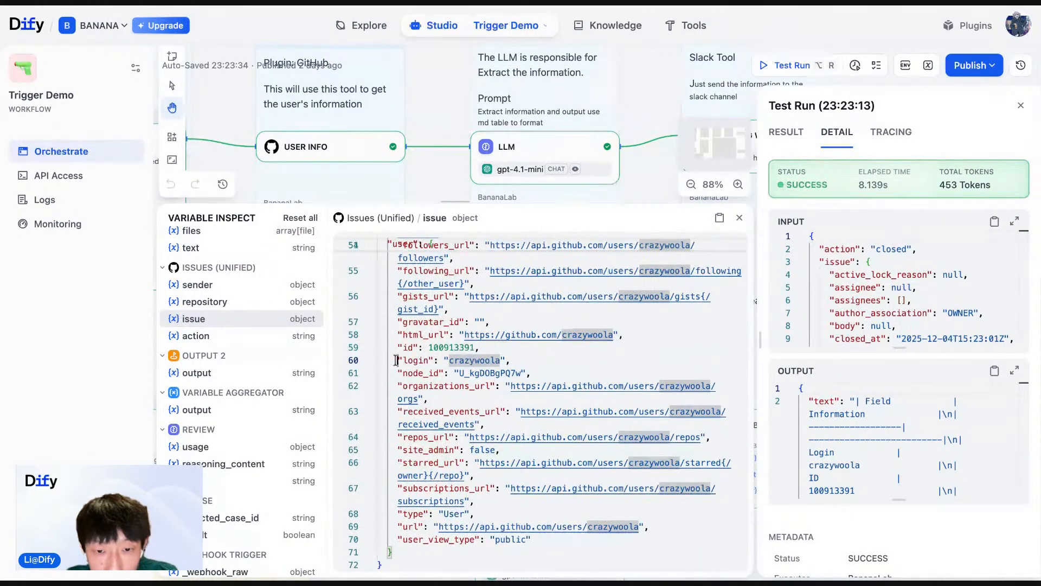
drag(397, 360, 574, 360)
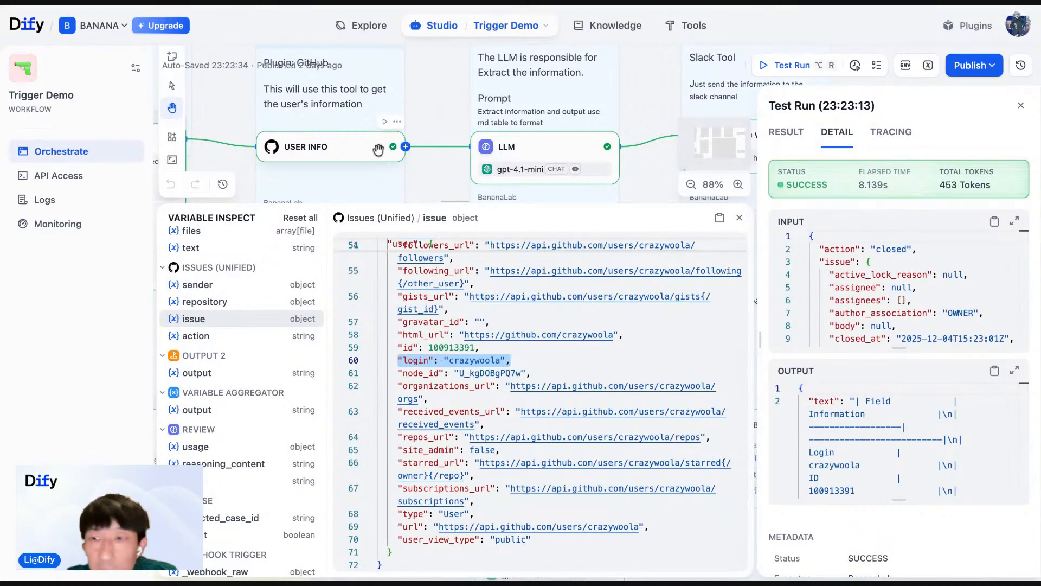
Check that User Info's Username input refers to the login variable, and inspect the text variable the node produced
click(353, 155)
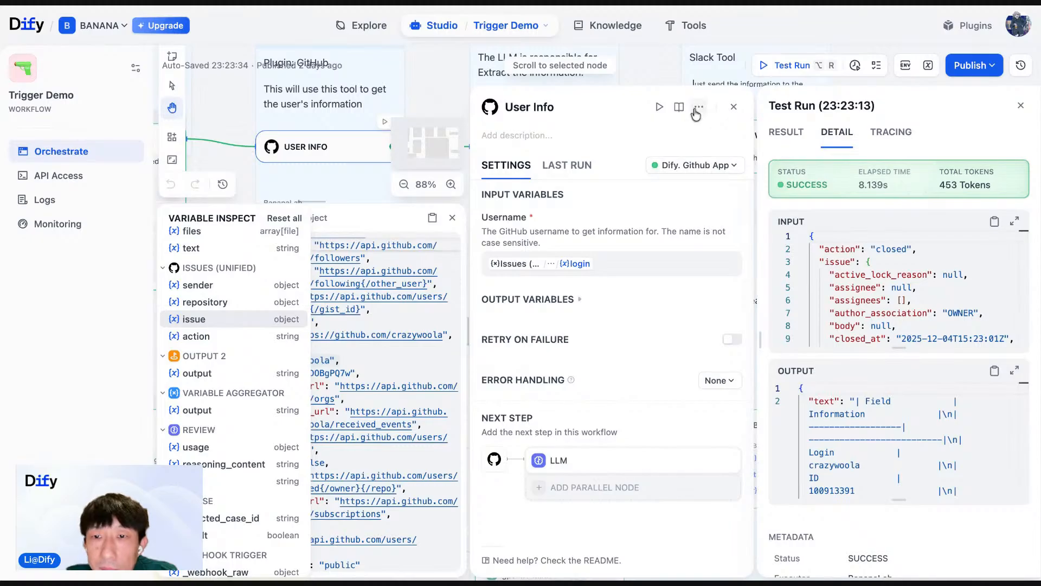
click(732, 107)
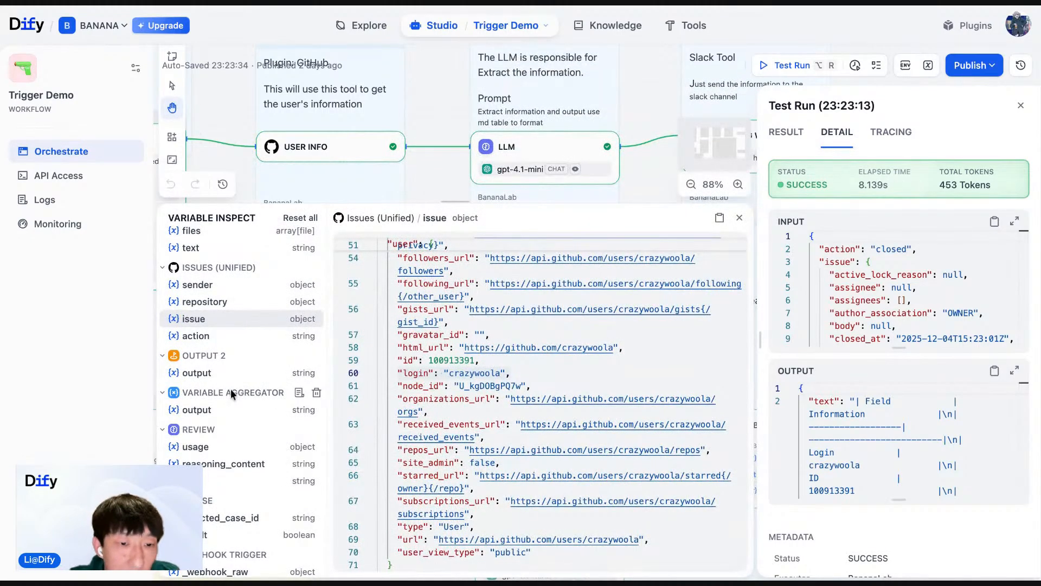
scroll(232, 394, up, 3)
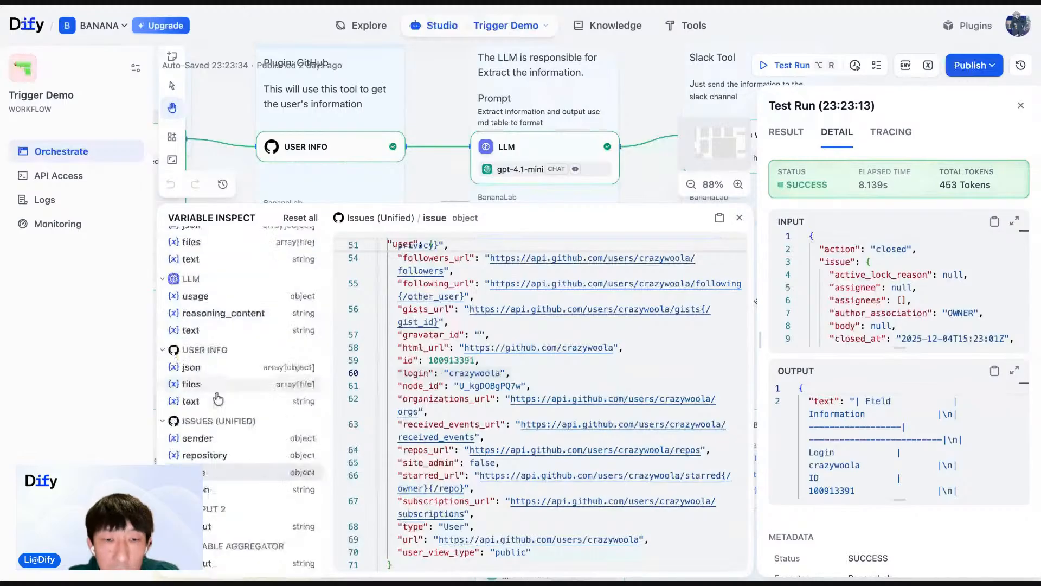
click(218, 399)
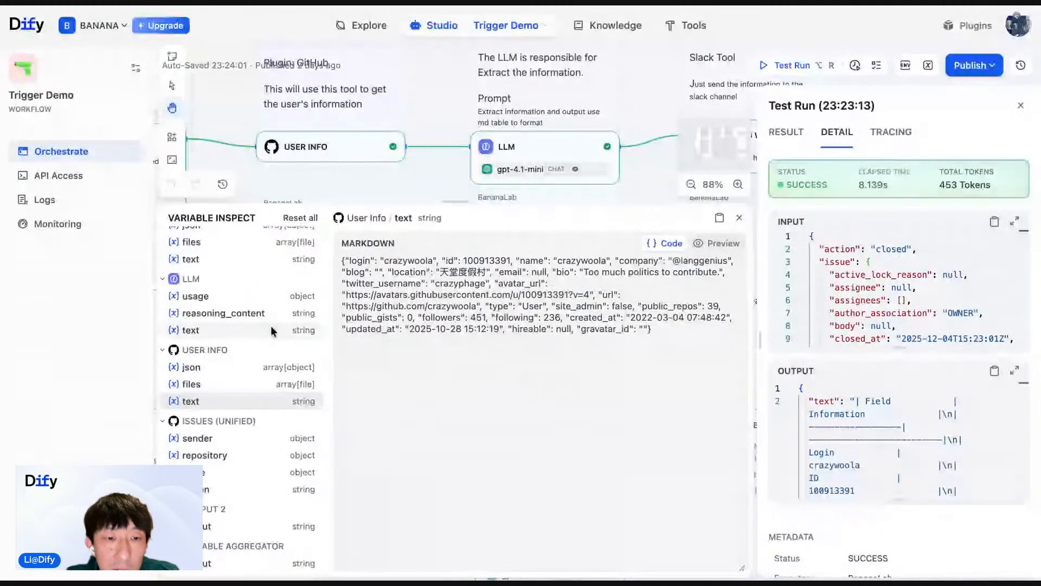
Inspect the text variable that the LLM node produced in Variable Inspect
scroll(273, 328, up, 1)
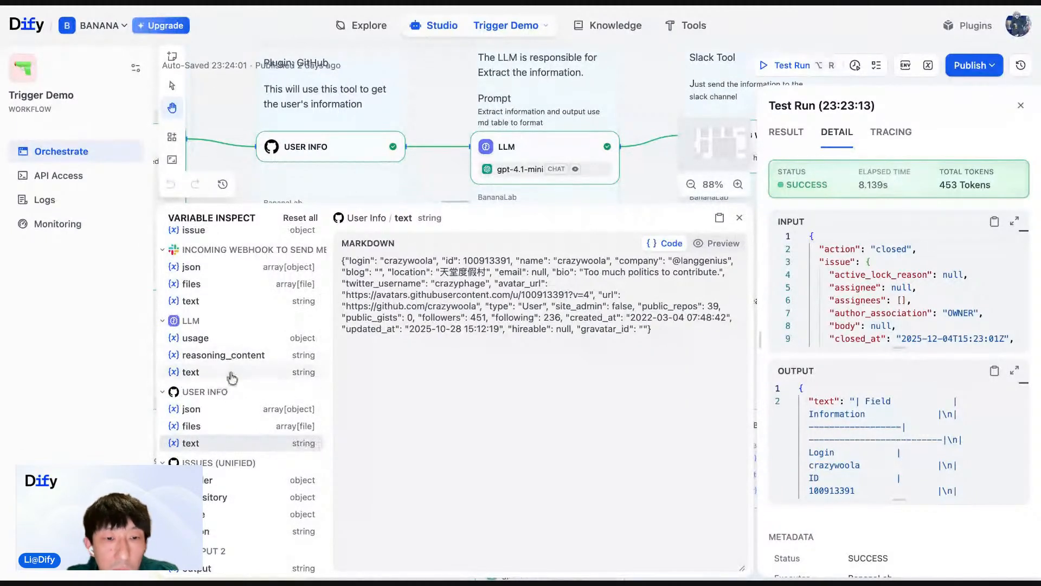
click(238, 355)
click(223, 376)
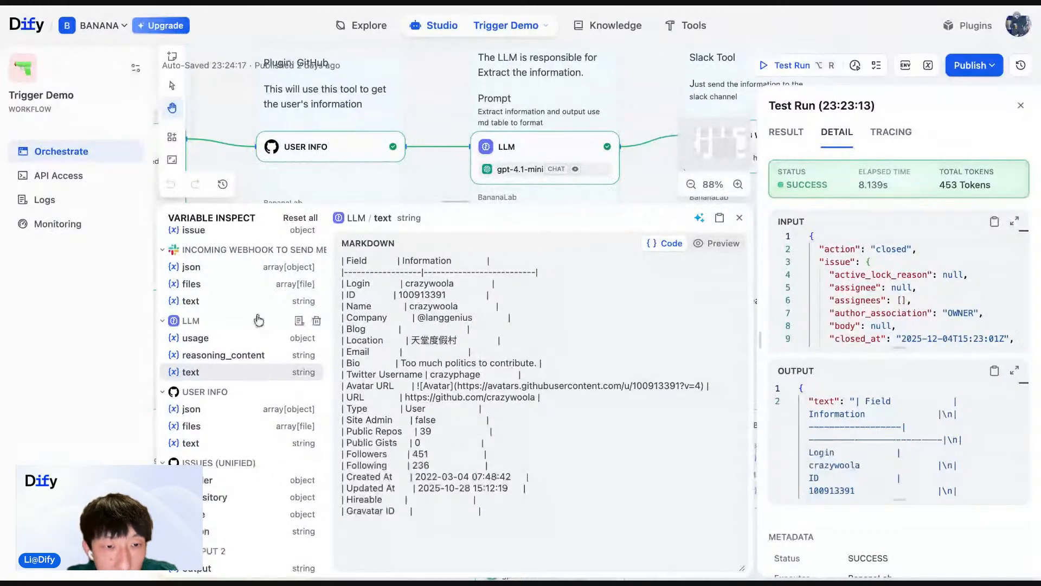
scroll(258, 320, up, 2)
Show the test run's result and read the rendered user information table down to its last row
click(800, 150)
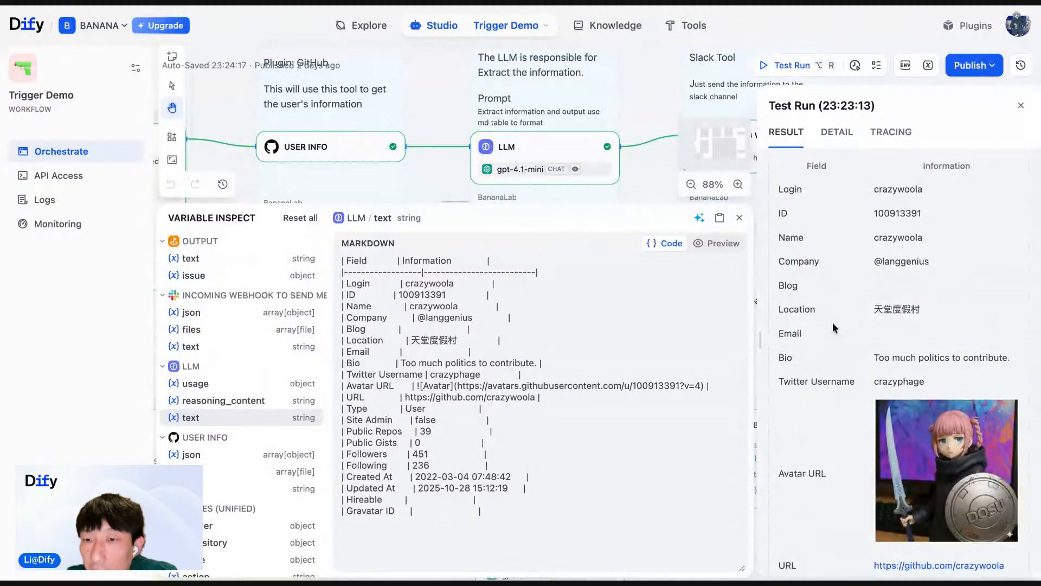
scroll(896, 296, down, 2)
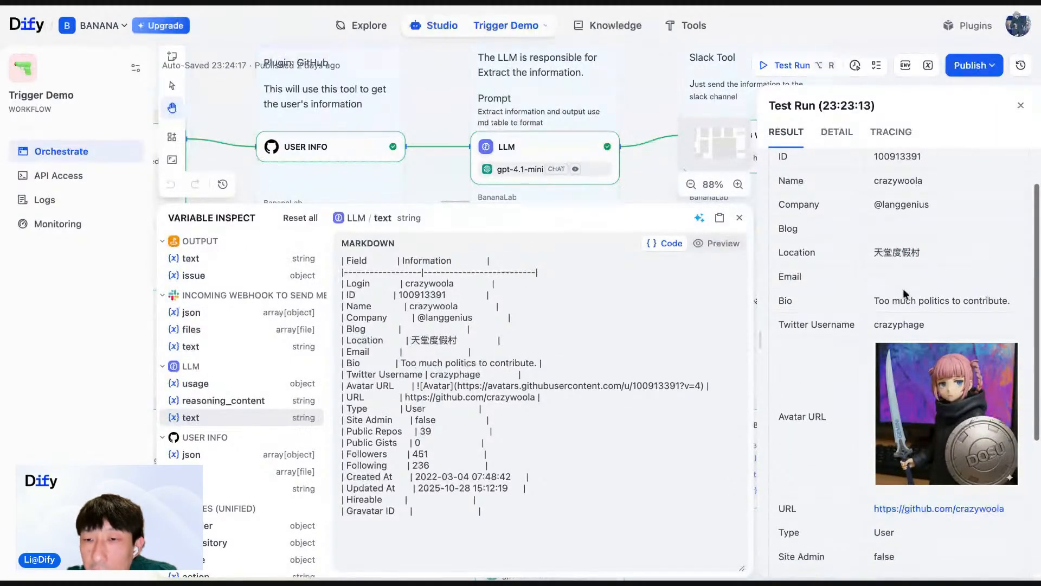
scroll(904, 294, down, 5)
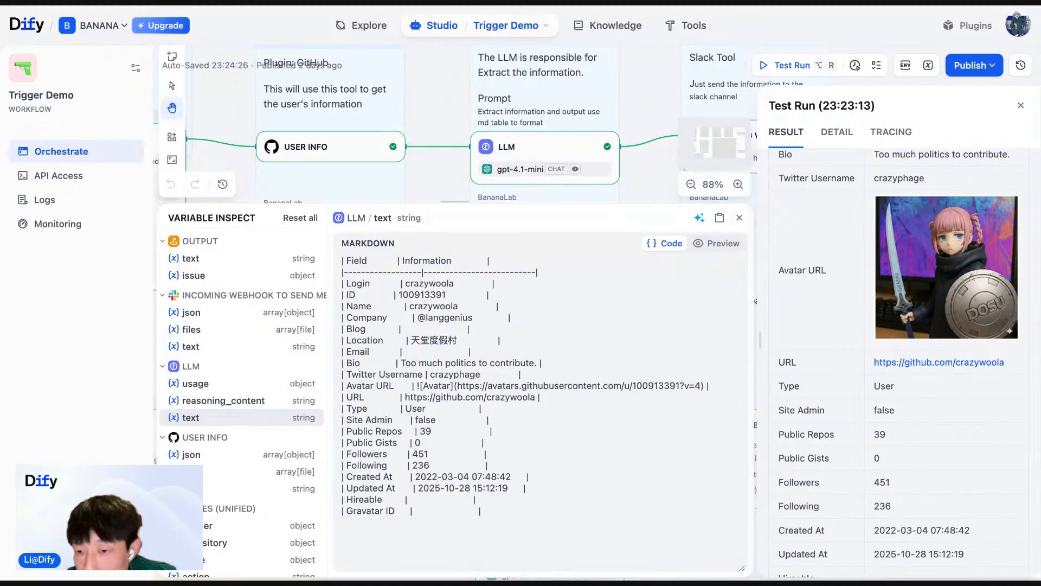
scroll(903, 293, down, 3)
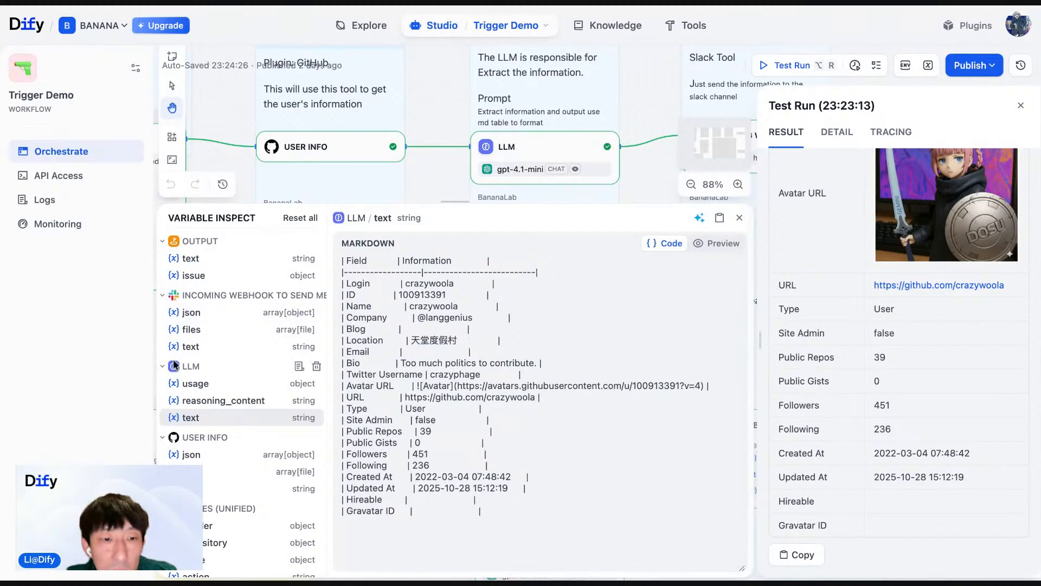
Inspect the text variables of the Slack webhook and Output nodes, and close Variable Inspect and the test run details
click(222, 350)
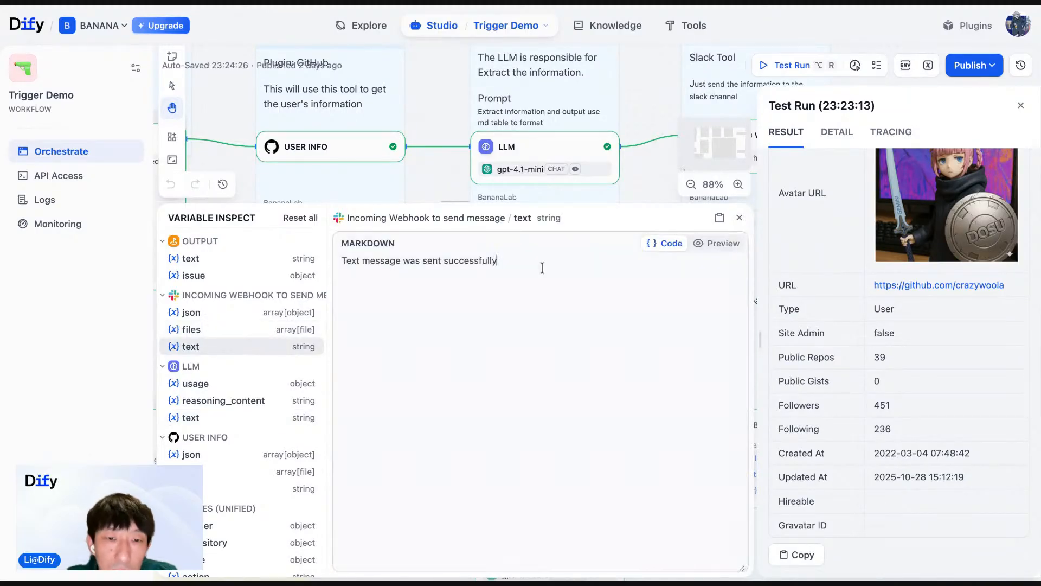
drag(542, 264, 355, 262)
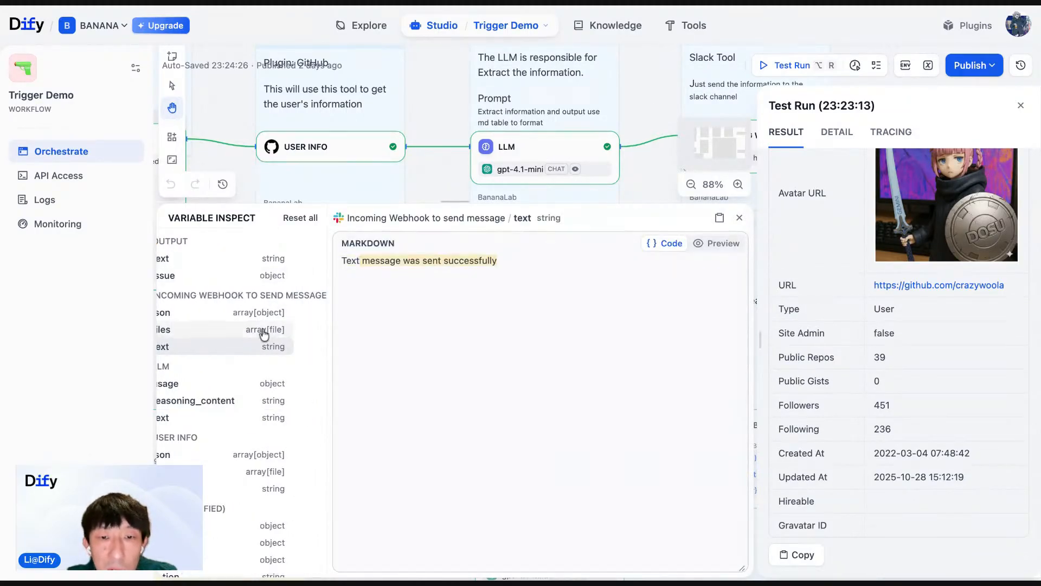
scroll(263, 334, left, 1)
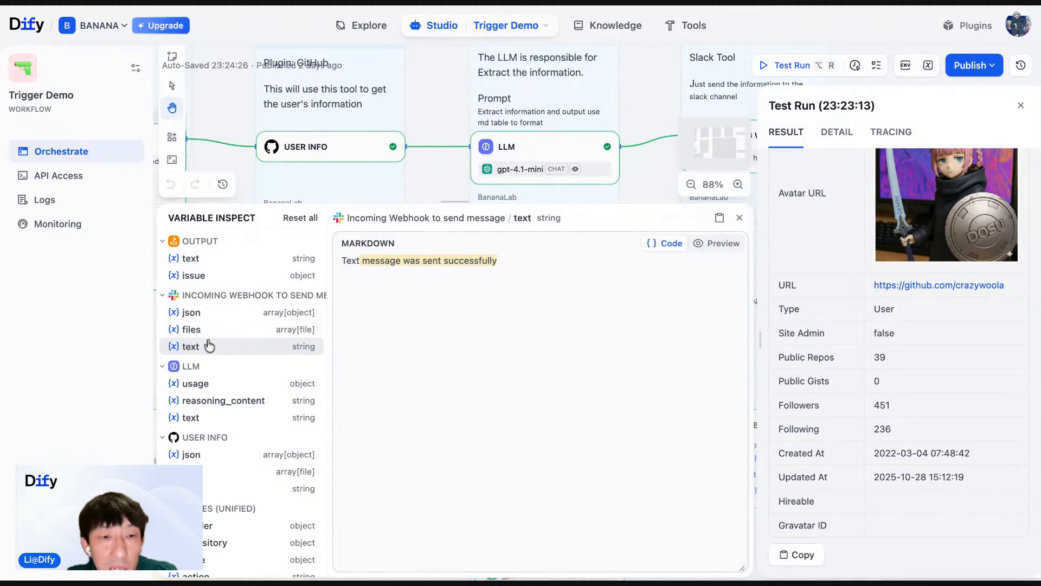
scroll(209, 347, up, 3)
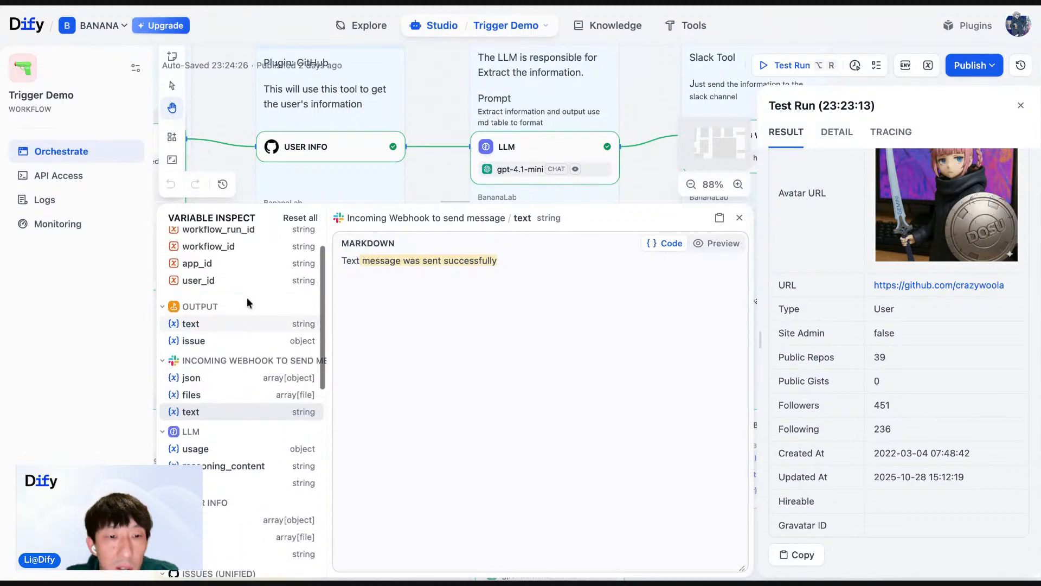
click(233, 323)
click(740, 218)
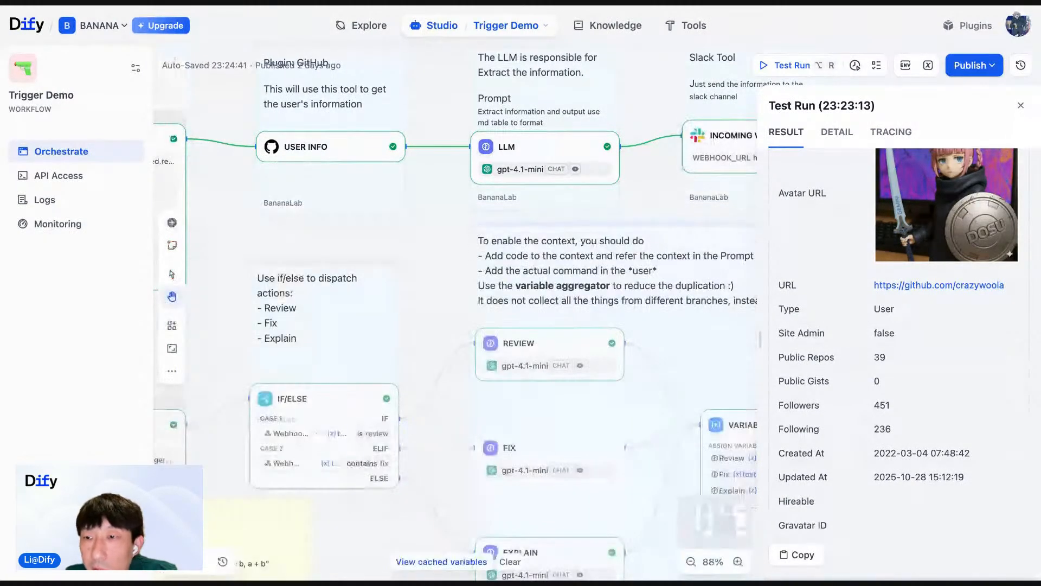
click(1021, 105)
Examine the GitHub branch up to Output and the webhook branch from its If/Else node through the Variable Aggregator to Output 2
drag(955, 209, 1037, 227)
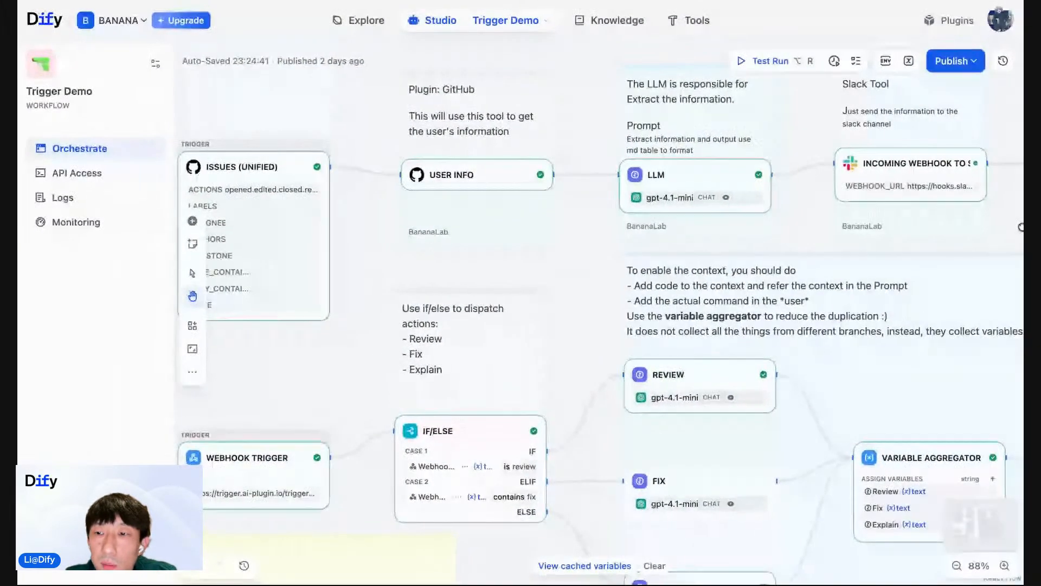
drag(992, 213, 762, 203)
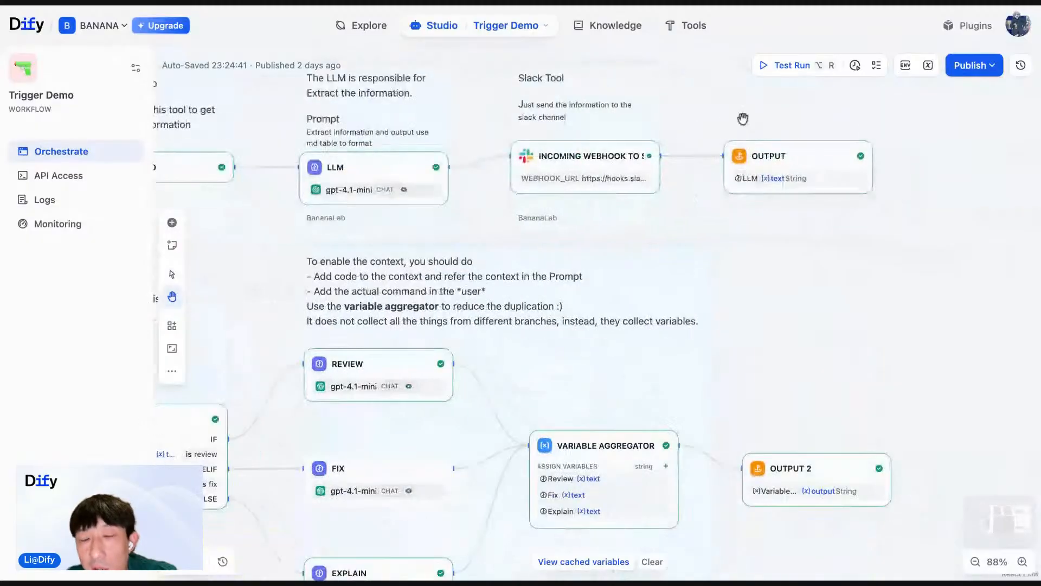
drag(710, 110, 931, 121)
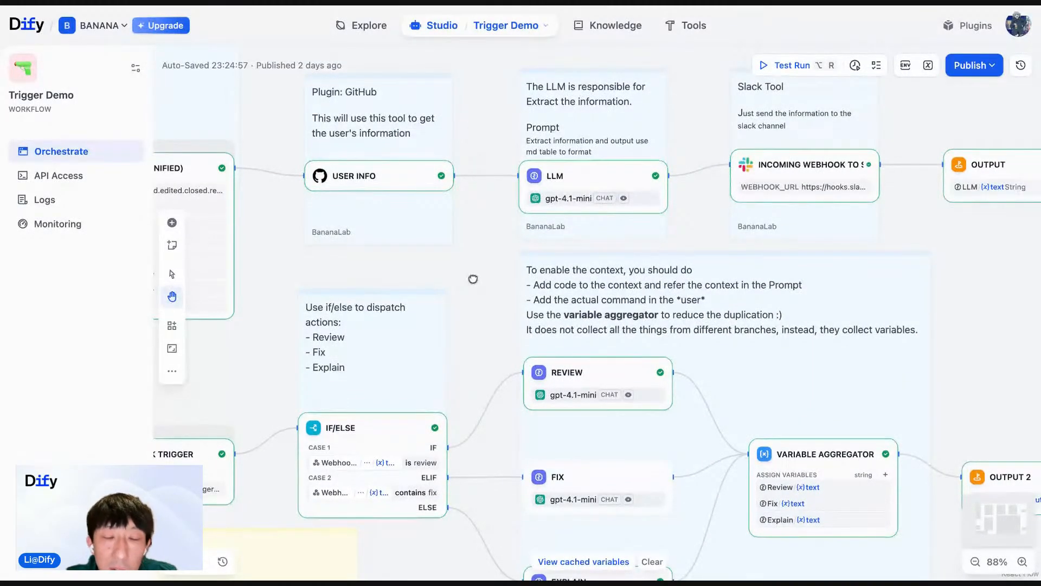
drag(472, 279, 716, 62)
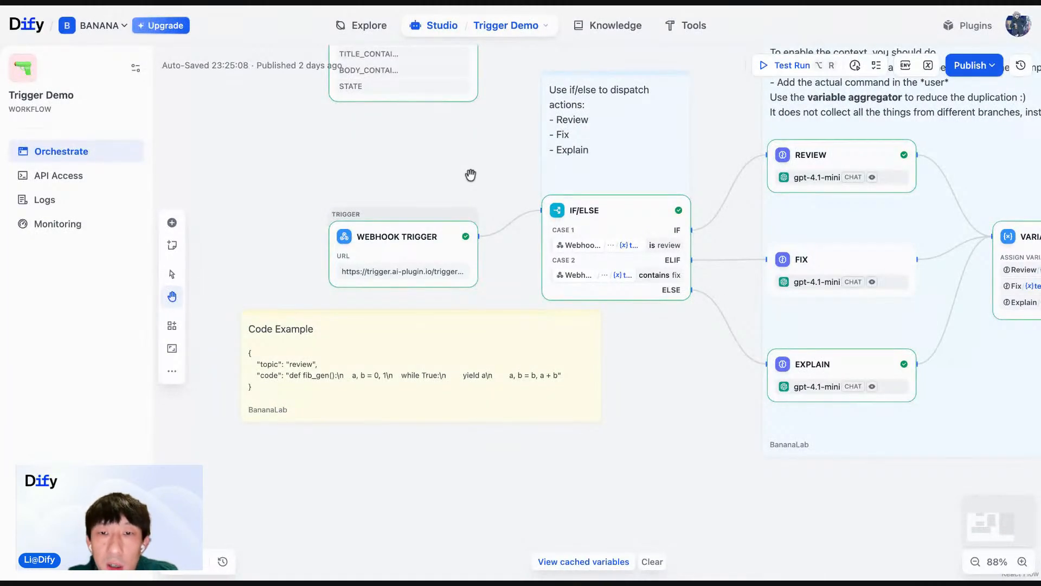
drag(463, 174, 399, 156)
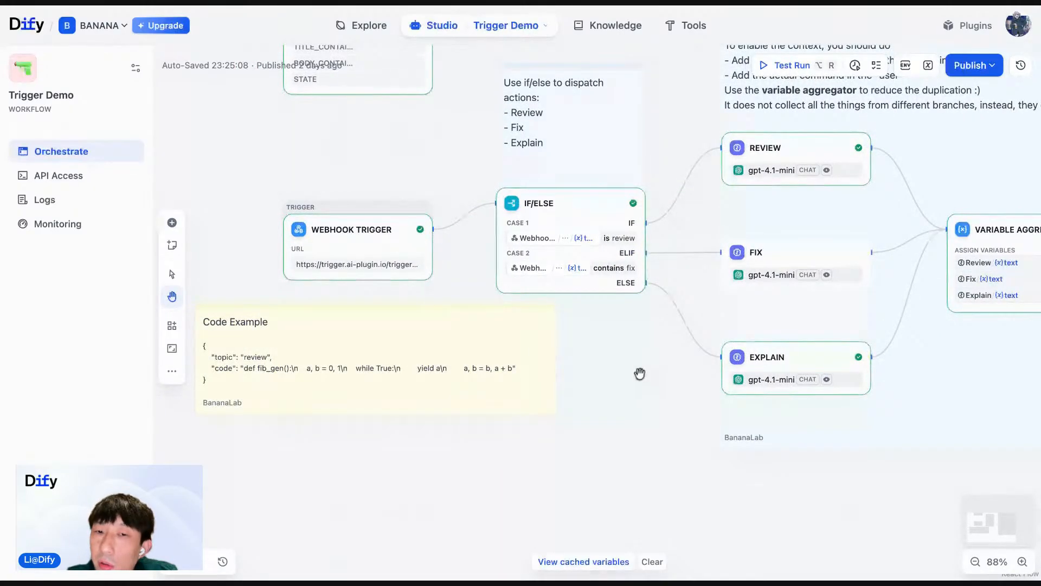
drag(640, 373, 483, 397)
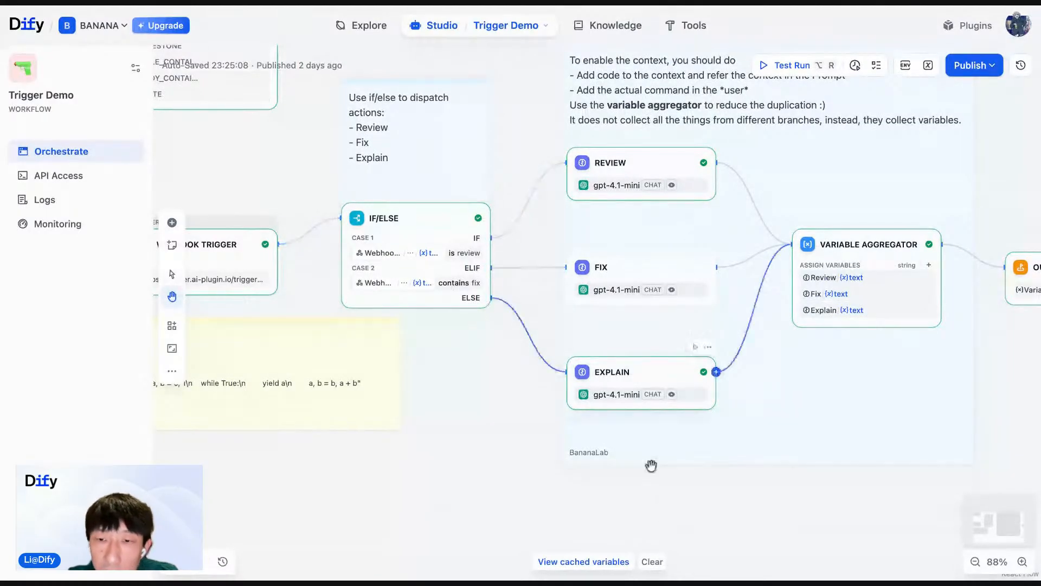
drag(702, 518, 450, 424)
scroll(384, 449, down, 5)
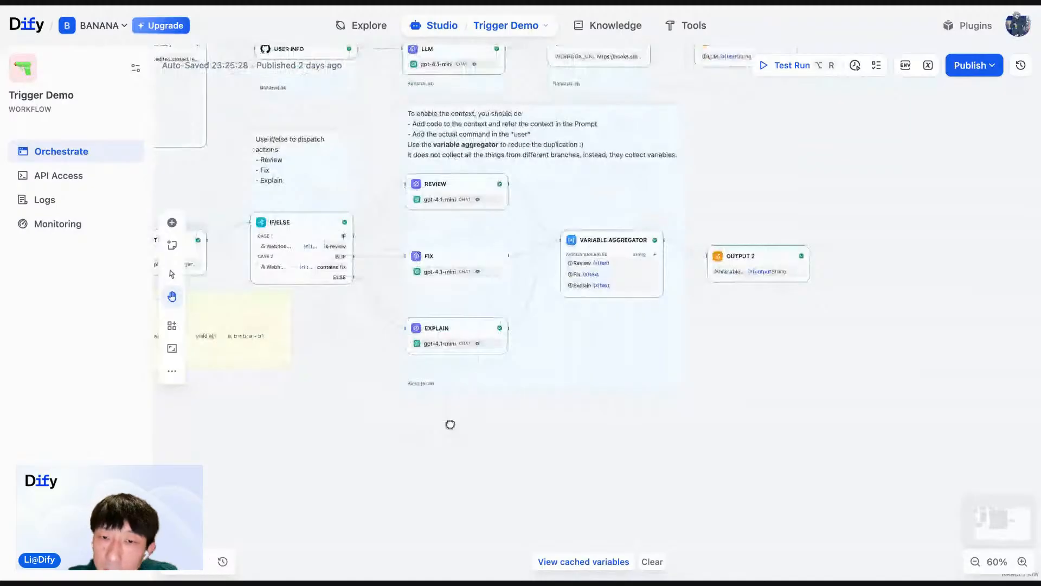
scroll(442, 423, left, 4)
scroll(512, 231, up, 5)
scroll(511, 231, down, 2)
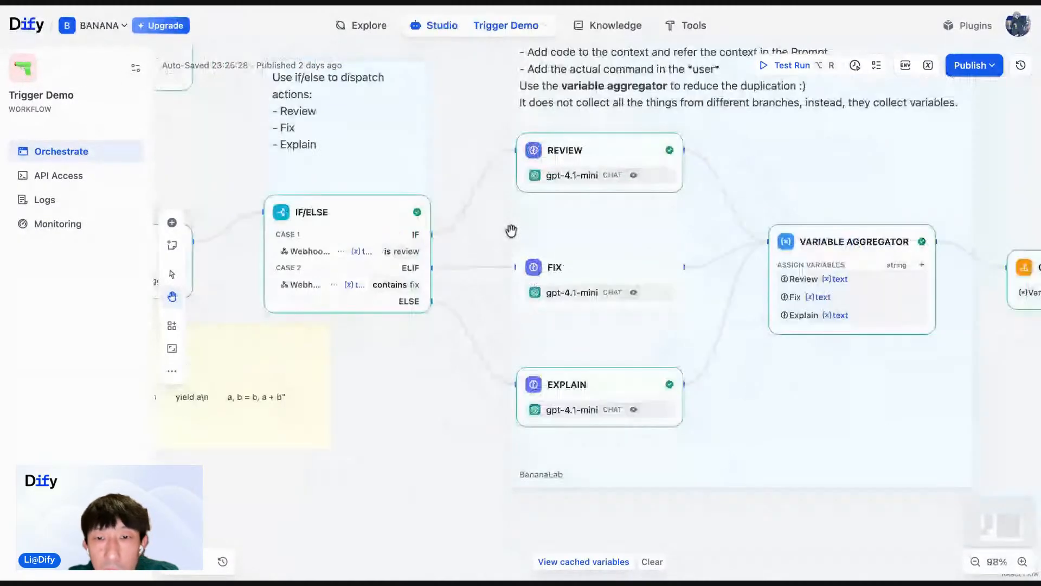
Review the Code Example note and the Webhook Trigger's settings with its request body parameters
drag(433, 148, 530, 149)
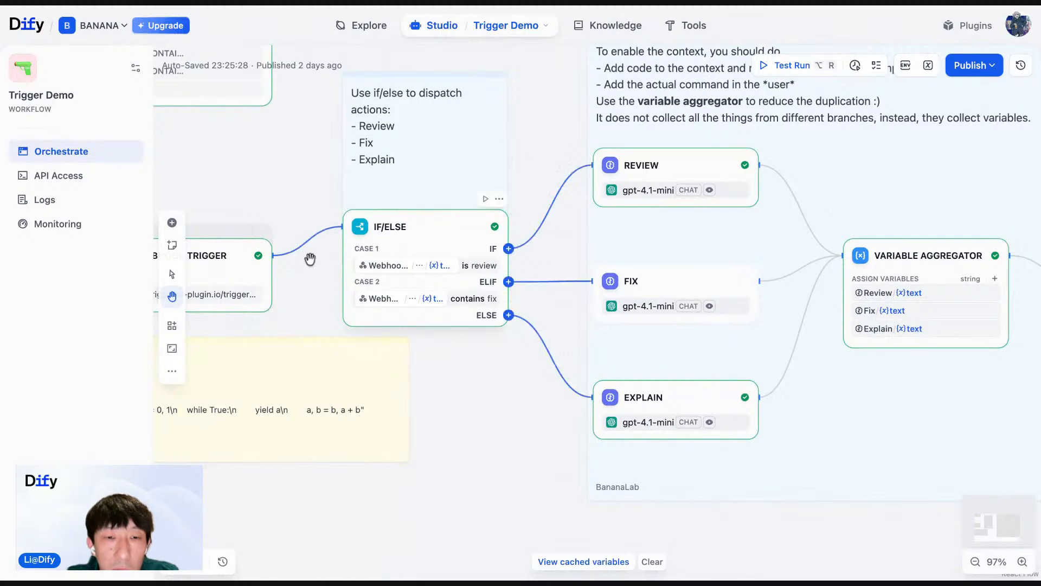
scroll(309, 258, left, 3)
drag(434, 288, 429, 255)
scroll(253, 190, left, 5)
scroll(253, 190, down, 3)
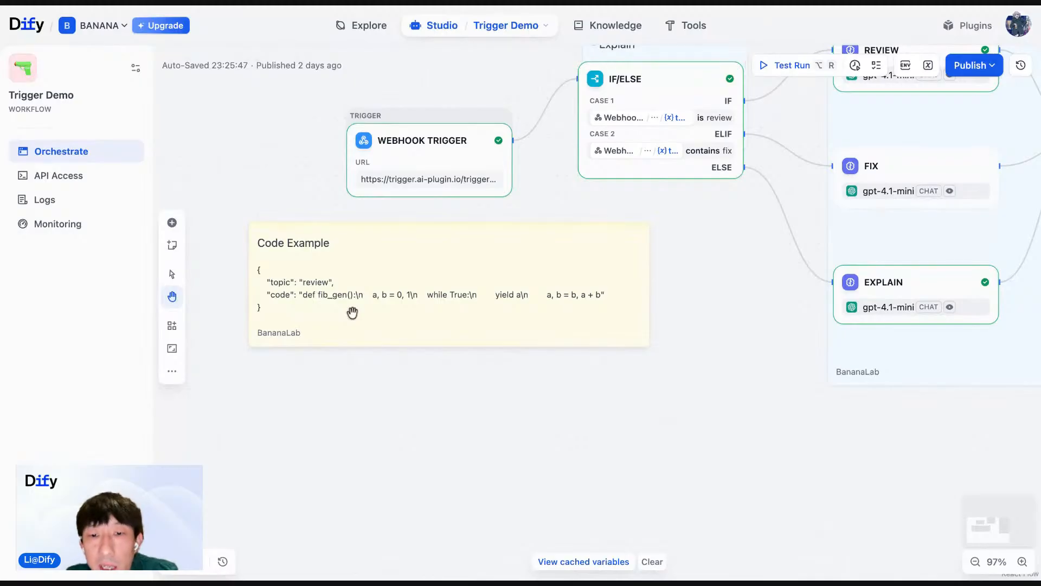
click(413, 192)
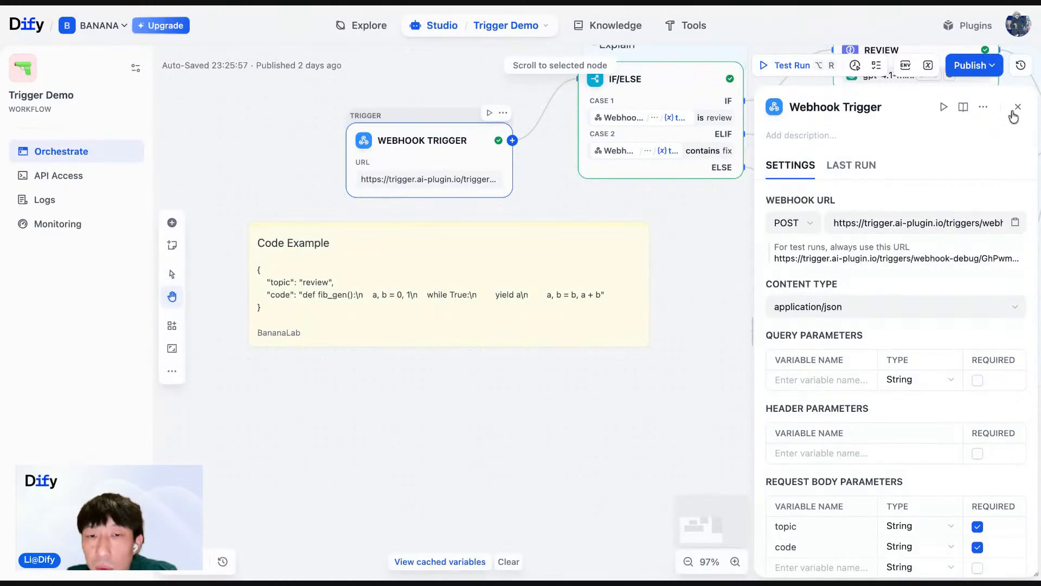
click(716, 399)
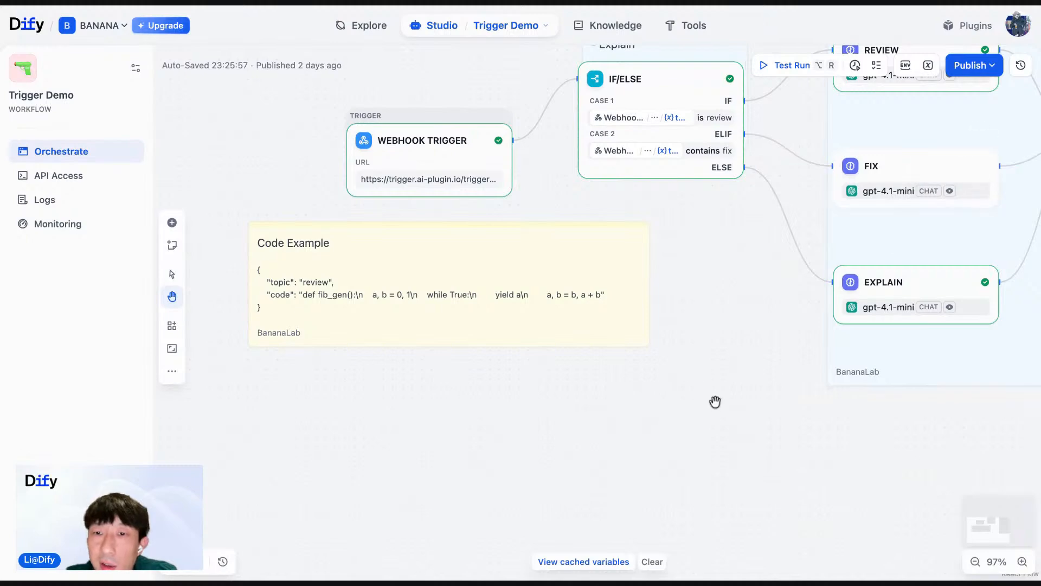
Test run the workflow from the Webhook Trigger with a POST request
drag(732, 428, 565, 488)
drag(788, 490, 565, 490)
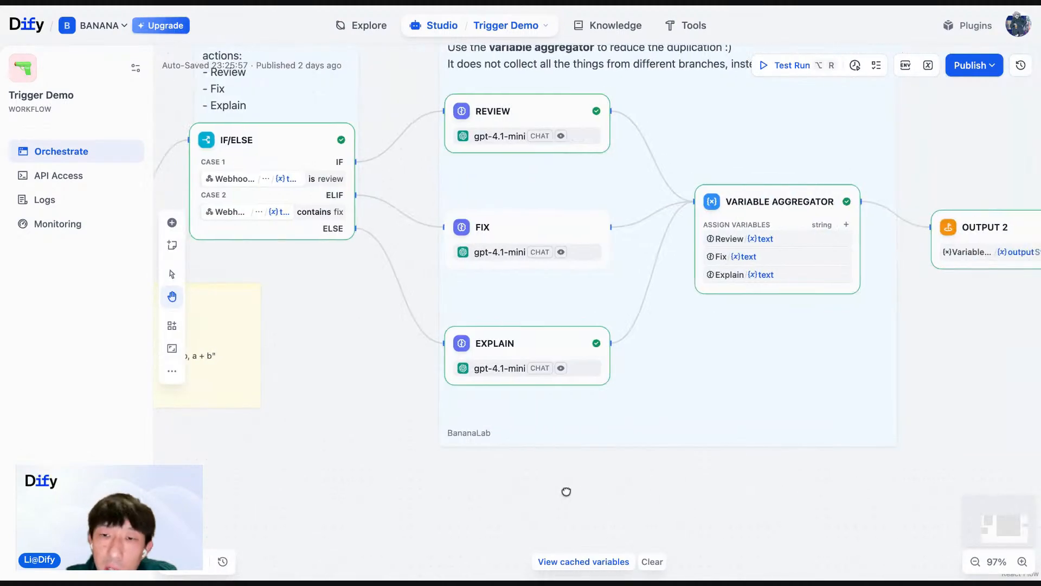
drag(716, 490, 818, 448)
drag(434, 424, 476, 423)
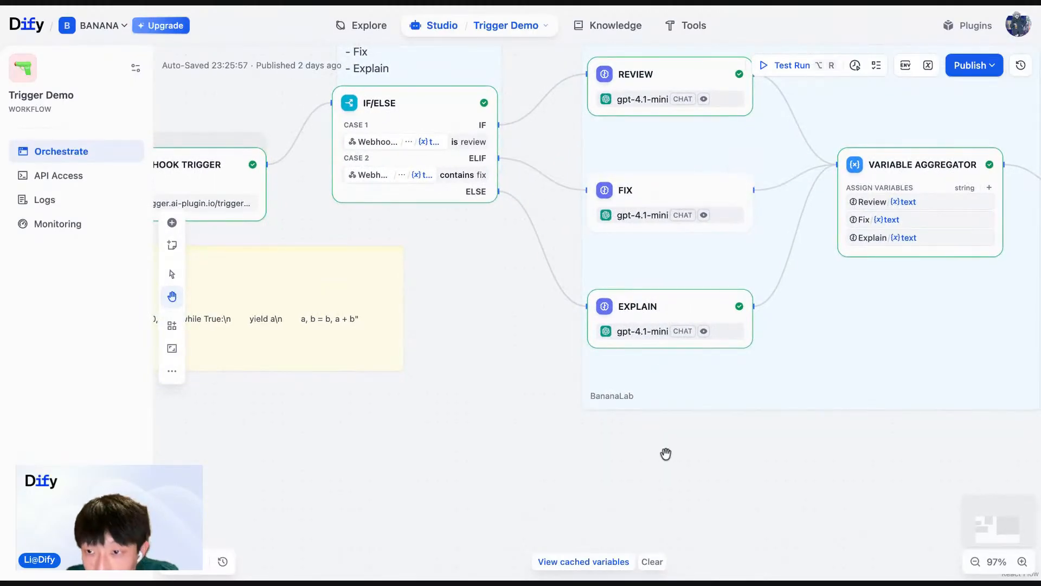
click(963, 66)
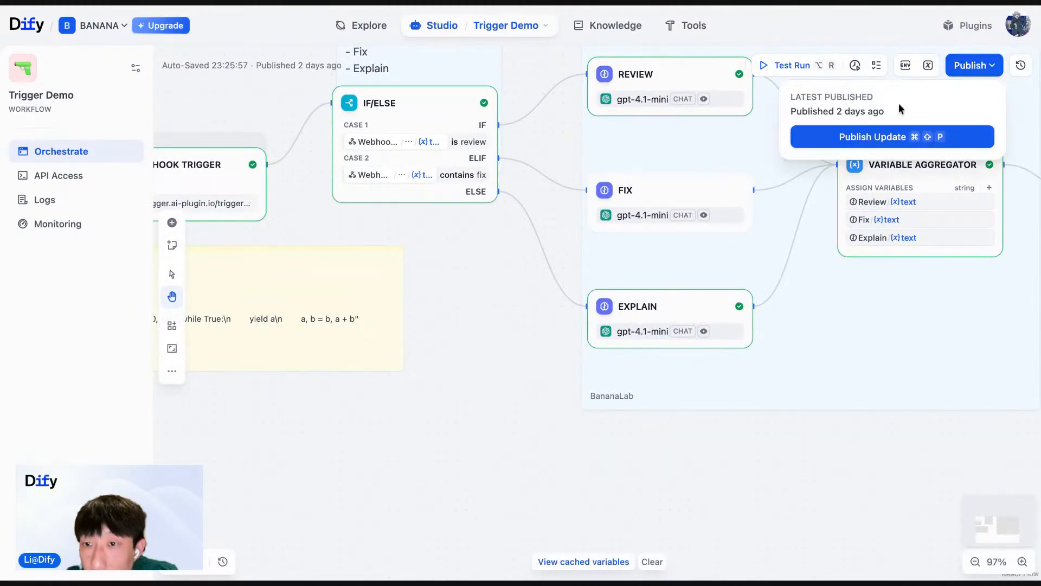
click(826, 65)
click(837, 177)
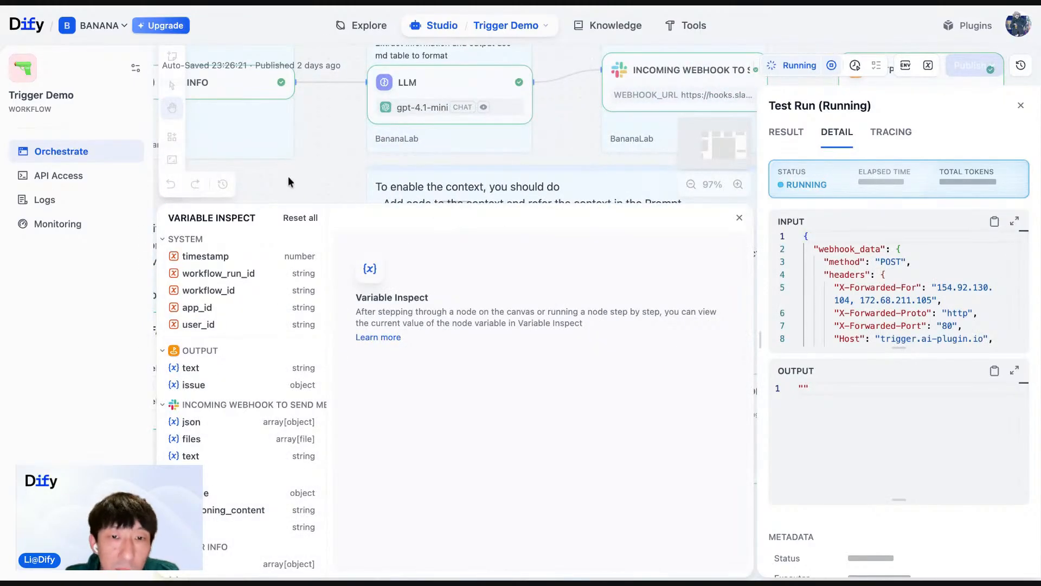
Look through the variables listed in Variable Inspect for the nodes of the webhook branch
scroll(234, 451, down, 10)
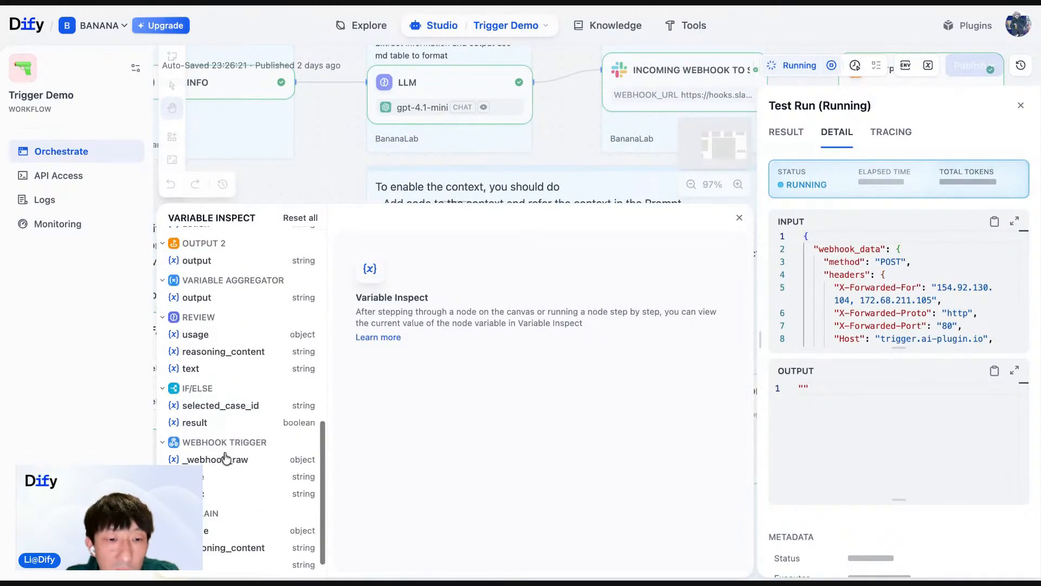
scroll(235, 448, down, 6)
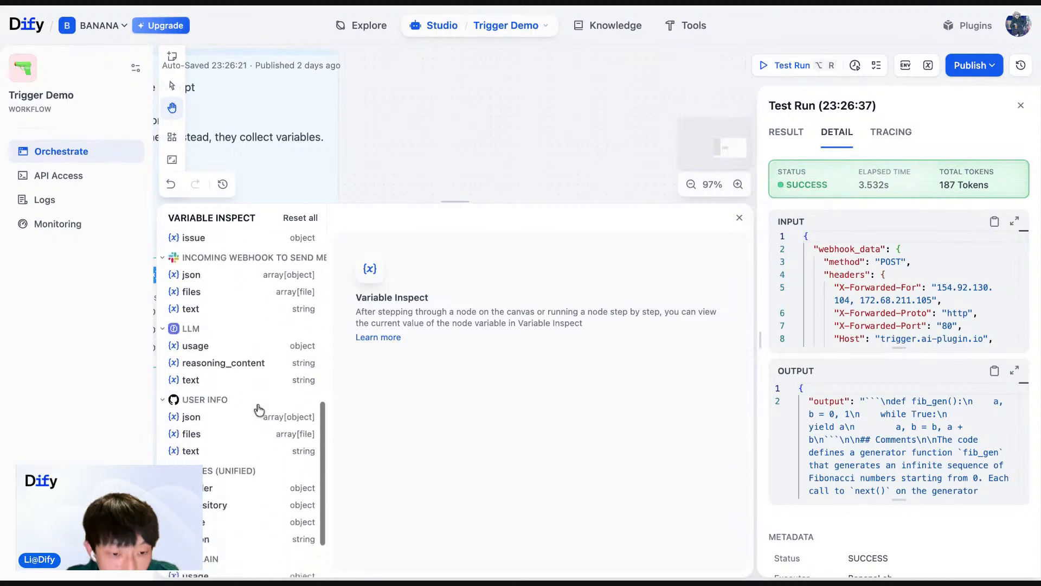
scroll(258, 408, up, 2)
drag(385, 95, 630, 105)
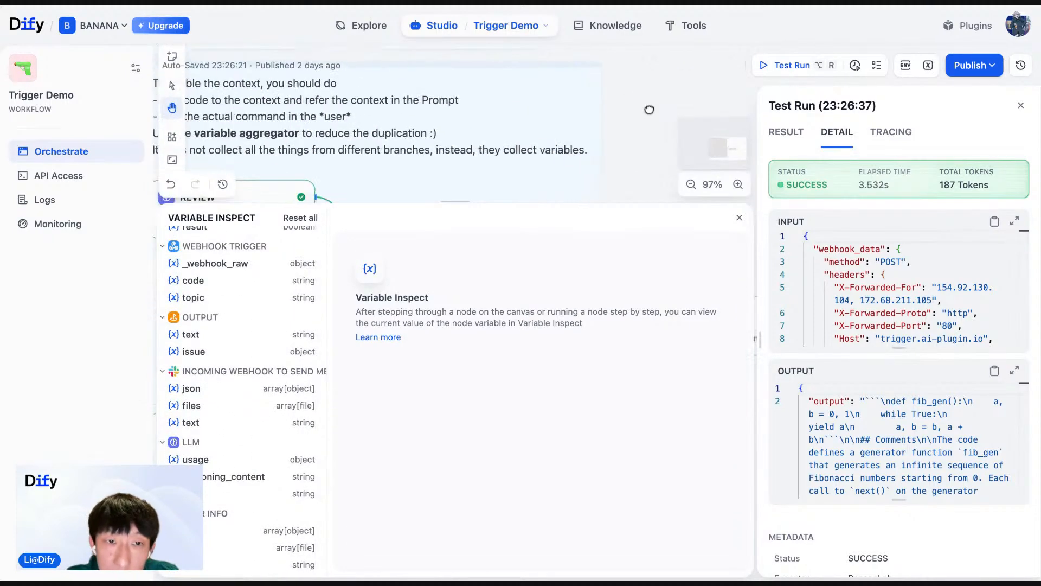
Close the test run details and resize the Variable Inspect area so the workflow overview and the variable list both fit
drag(459, 200, 467, 386)
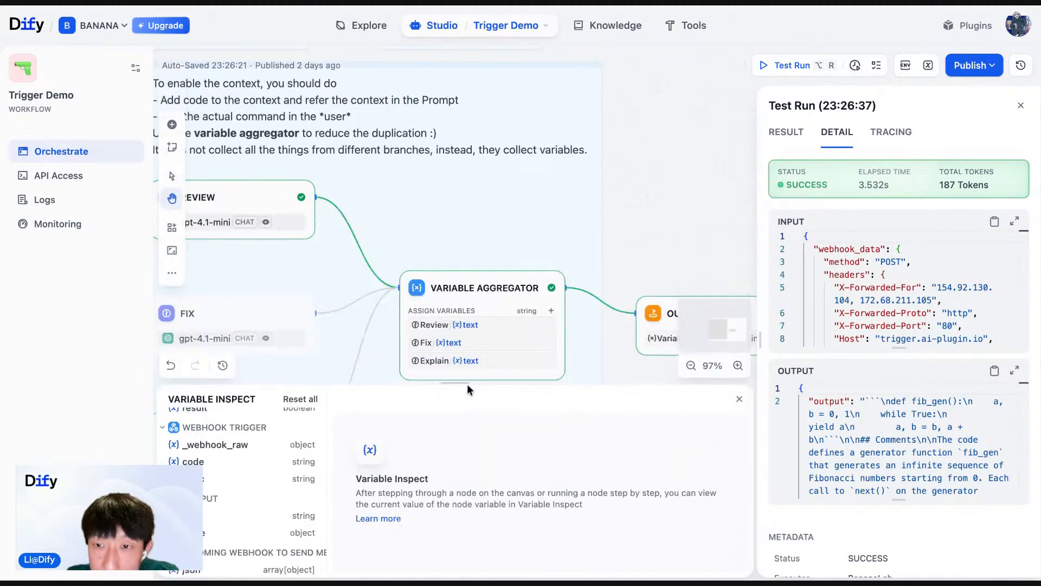
click(1020, 106)
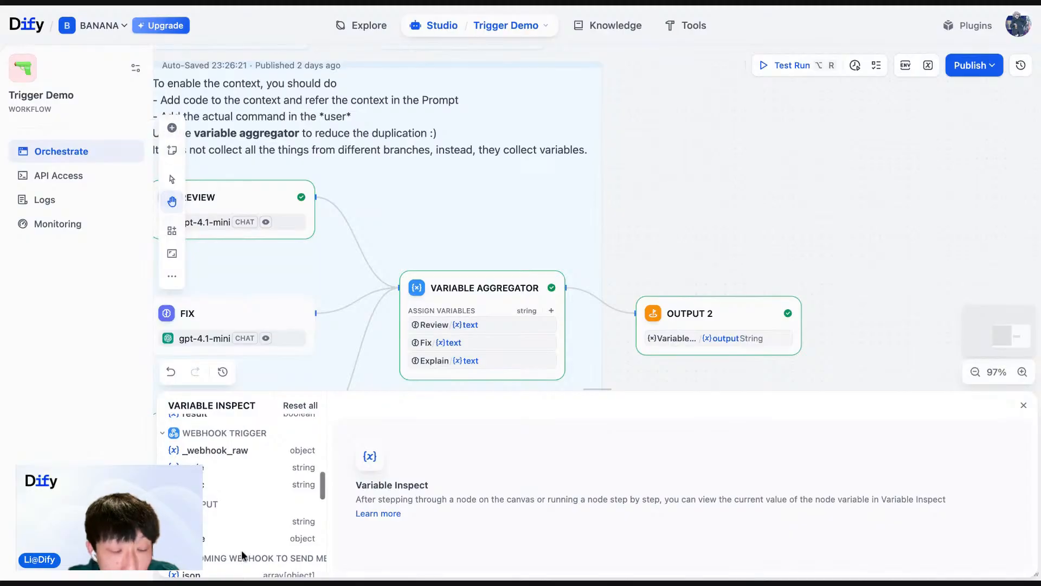
scroll(255, 477, down, 5)
drag(596, 391, 632, 256)
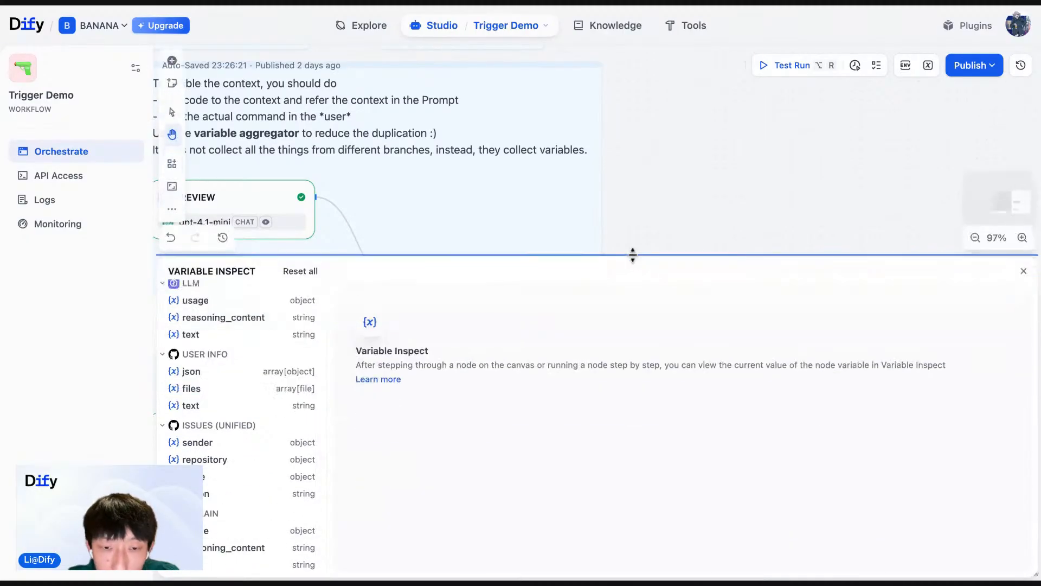
scroll(310, 389, up, 3)
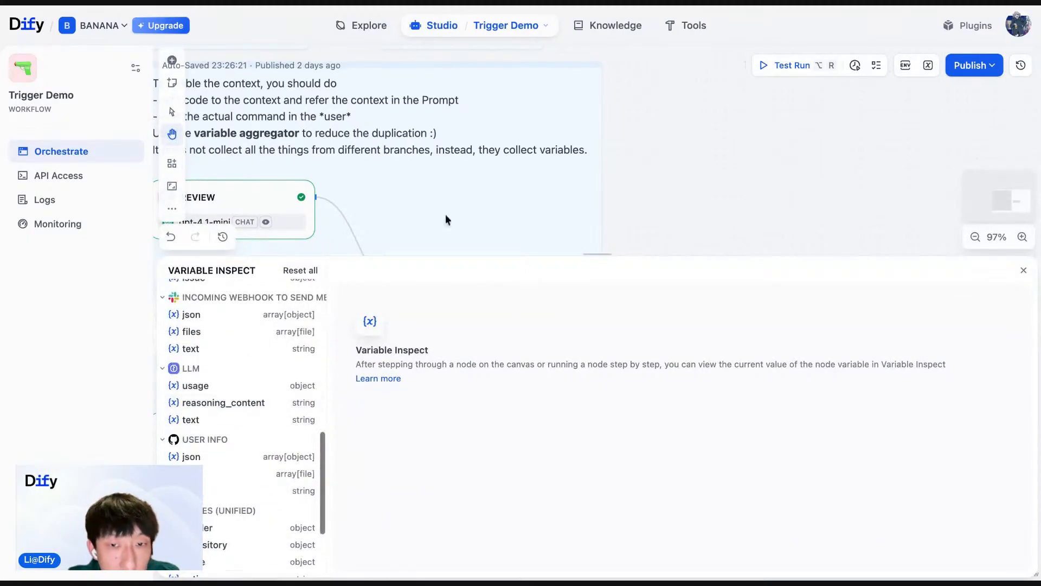
scroll(650, 128, down, 5)
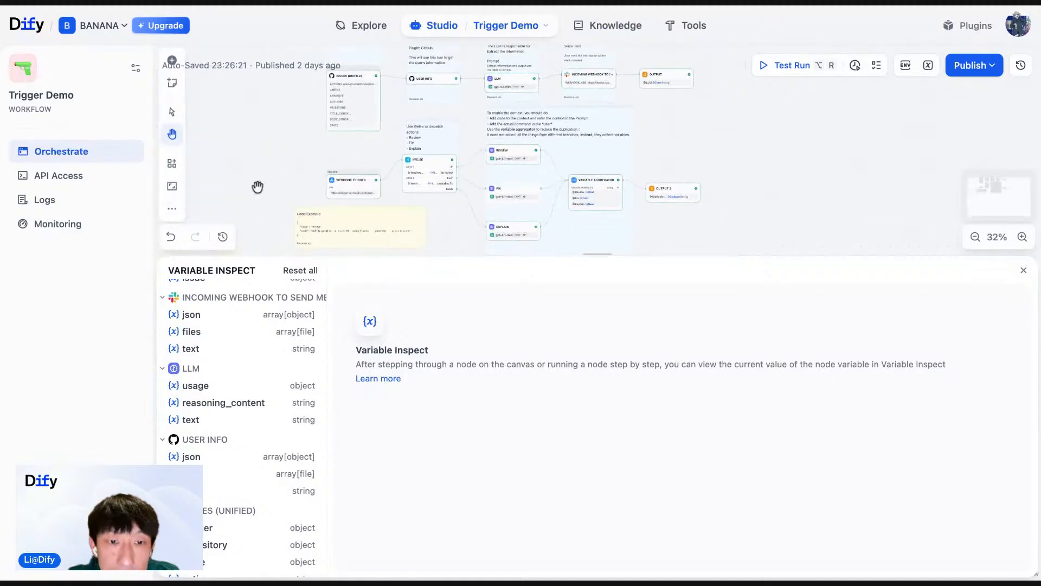
Review the conditions of the IF/ELSE node and open the settings of the Review LLM node
click(330, 186)
click(442, 172)
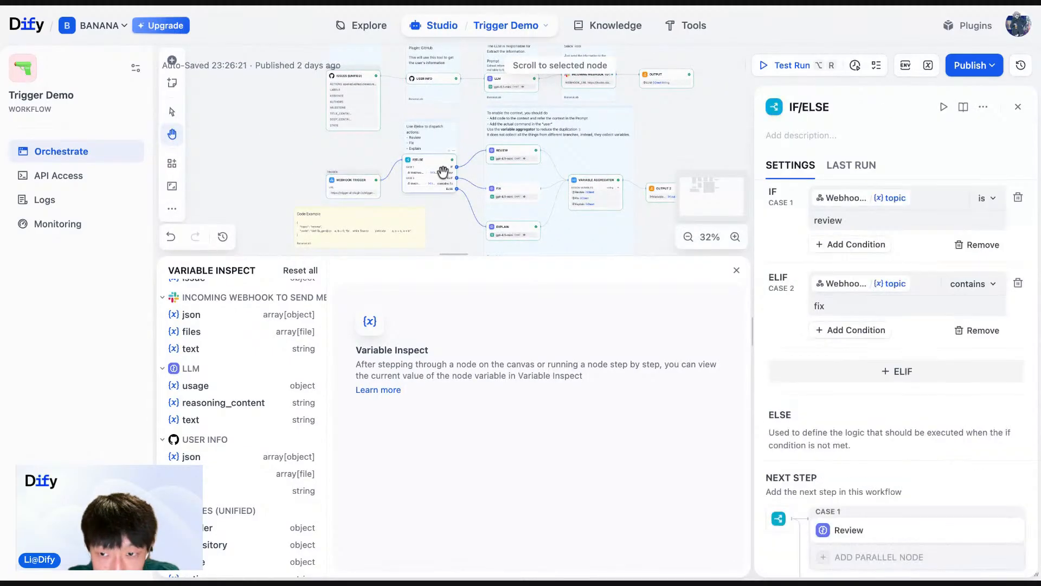
click(502, 154)
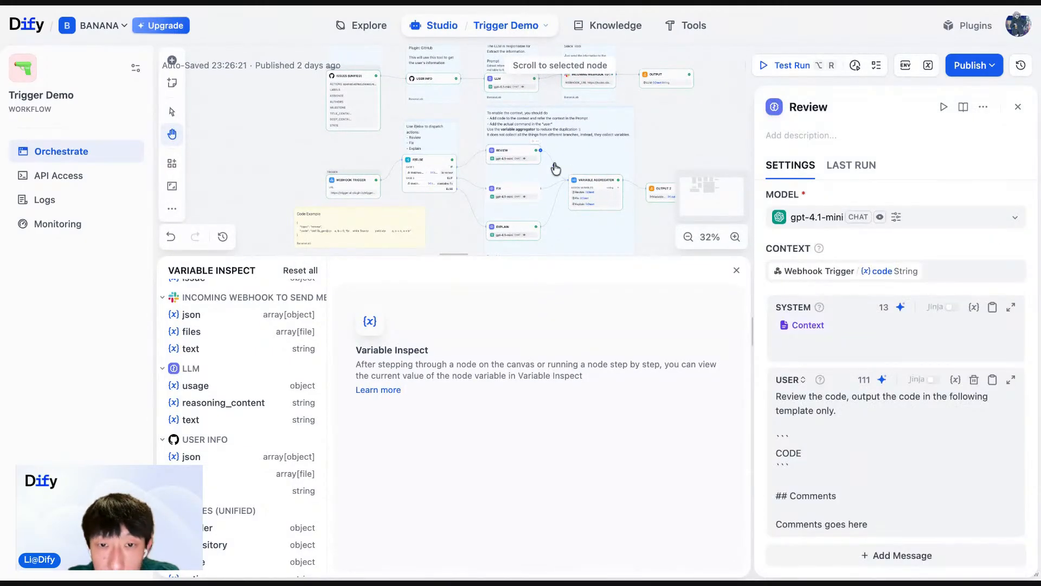
scroll(556, 168, up, 3)
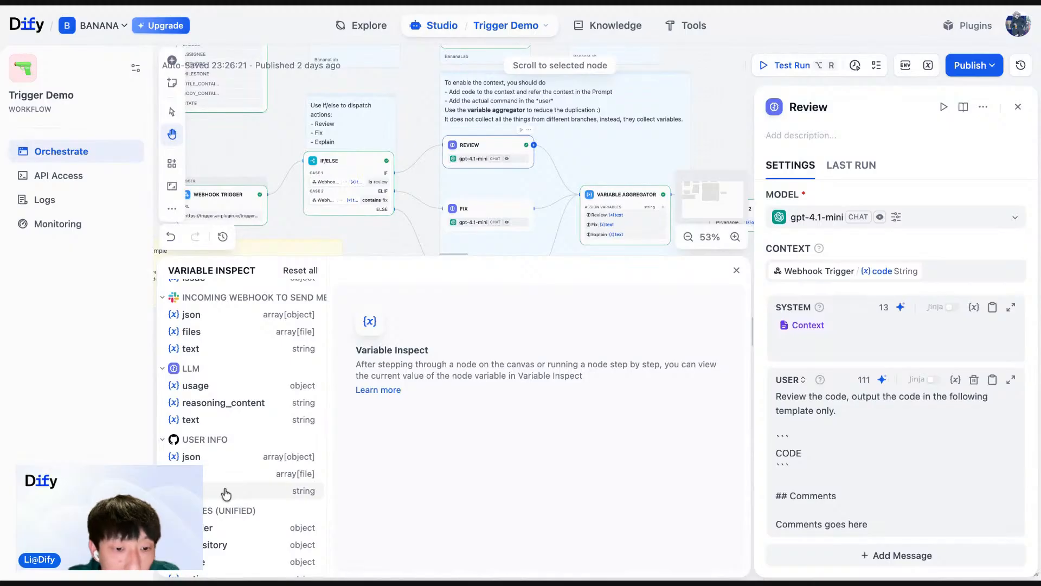
Display the Review node's text variable in Variable Inspect and compare it with the node's prompt template and remaining settings
scroll(227, 490, up, 8)
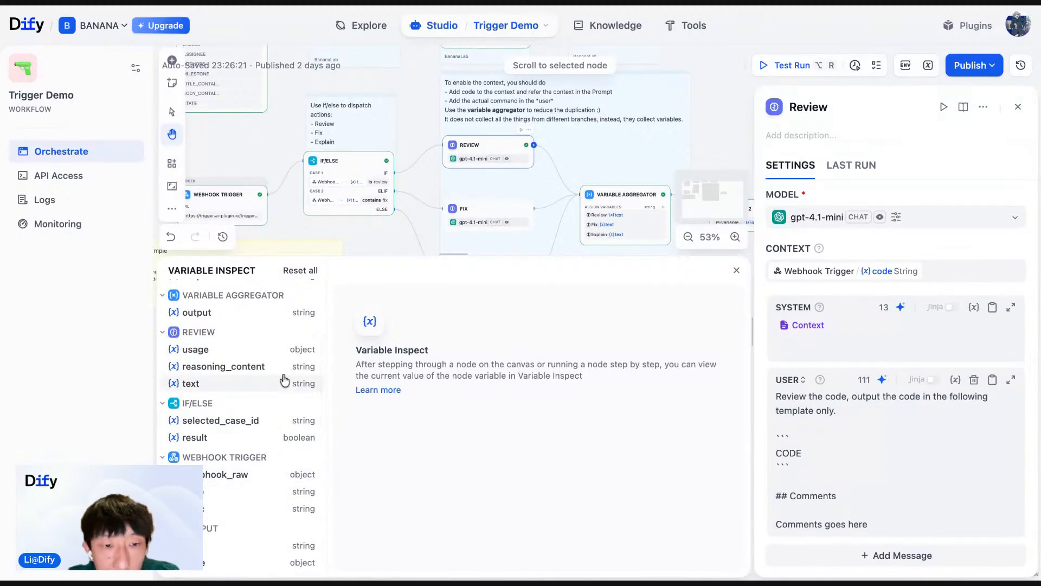
scroll(284, 380, up, 3)
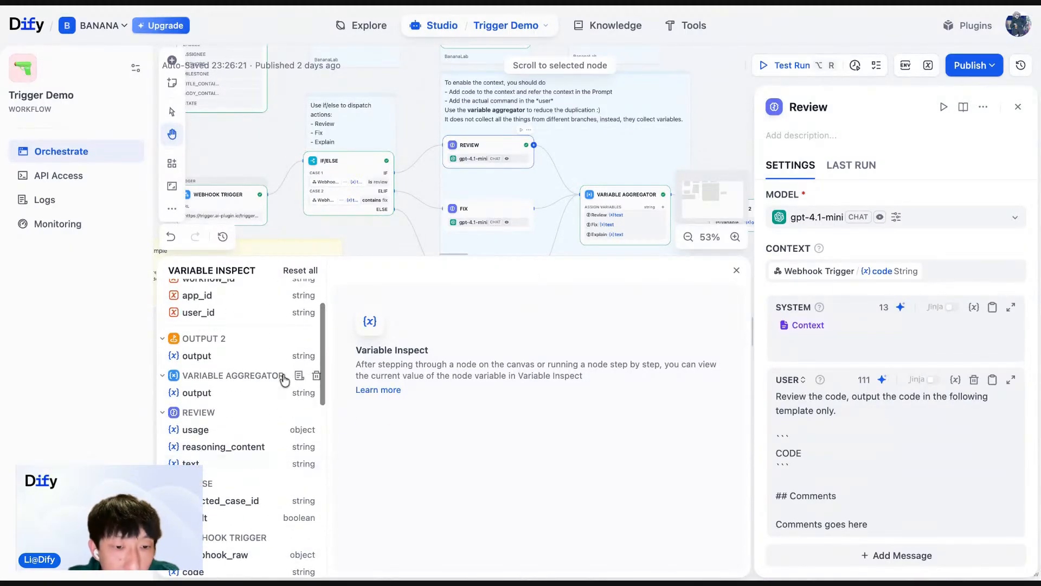
scroll(261, 369, up, 1)
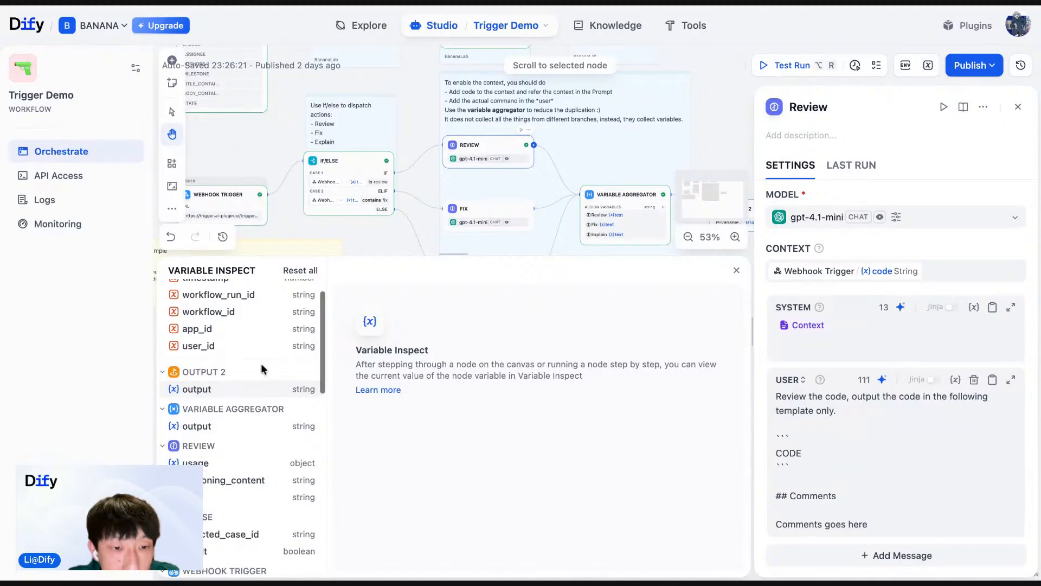
scroll(261, 369, up, 1)
scroll(261, 369, down, 4)
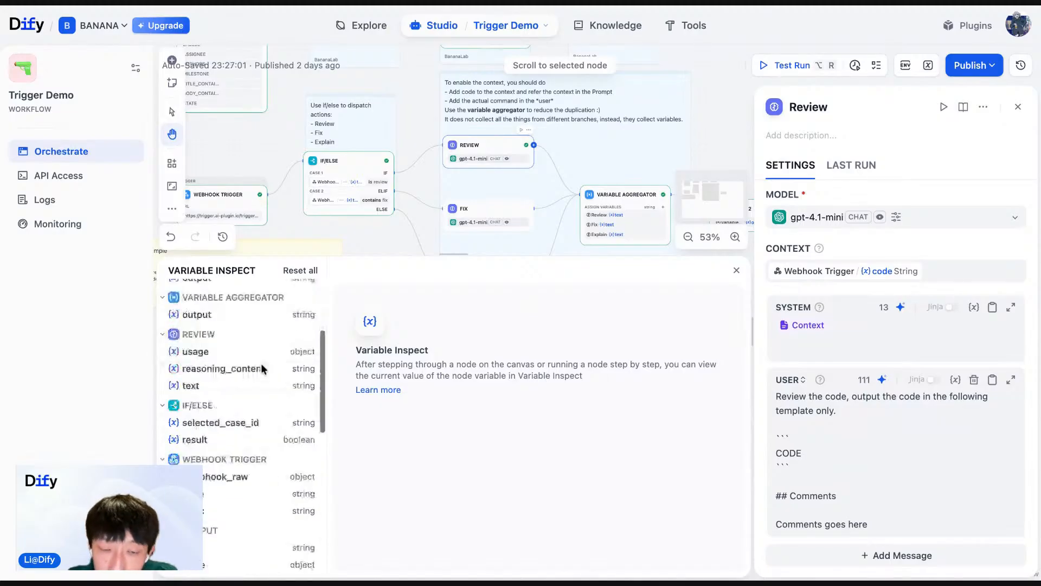
click(262, 384)
scroll(935, 330, down, 1)
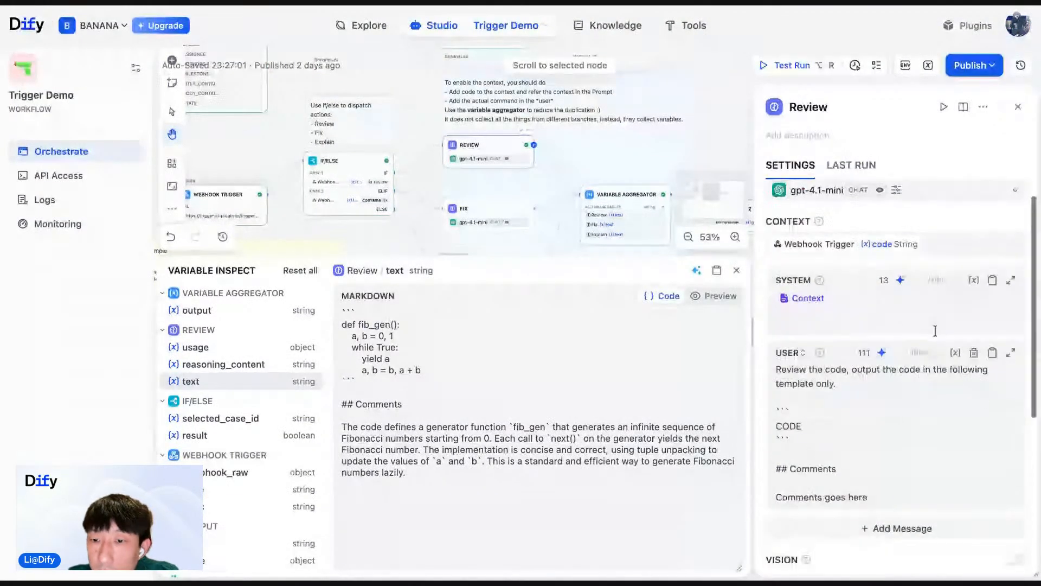
scroll(935, 331, down, 1)
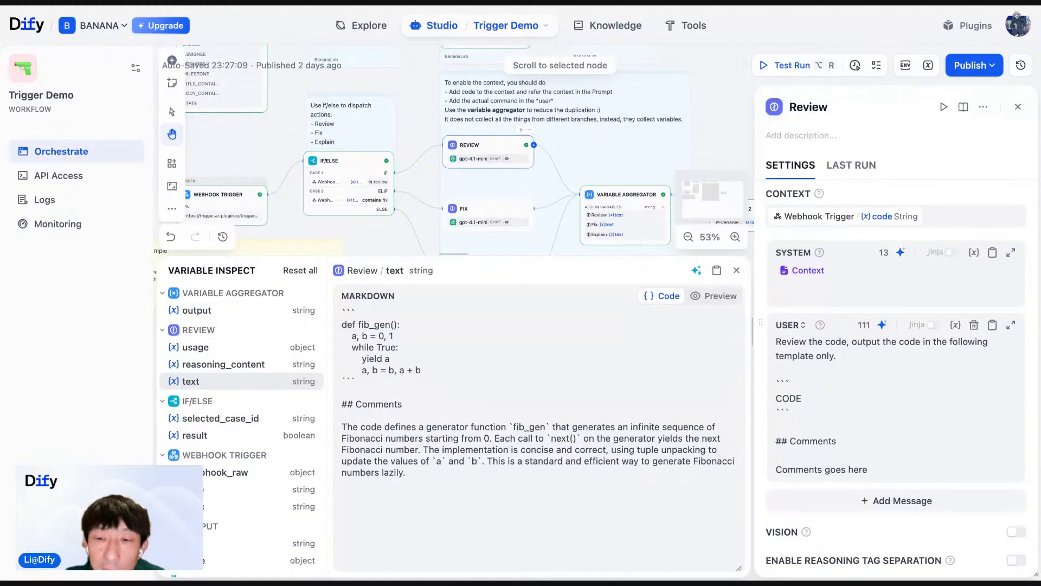
scroll(900, 374, down, 3)
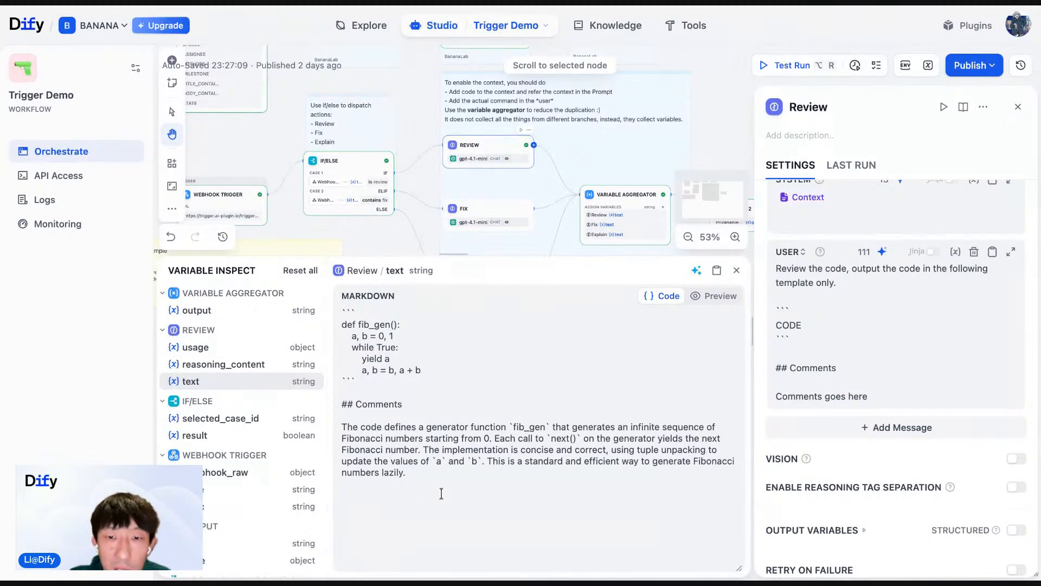
Review the variables assigned in the Variable Aggregator node and its next step
drag(721, 128, 624, 104)
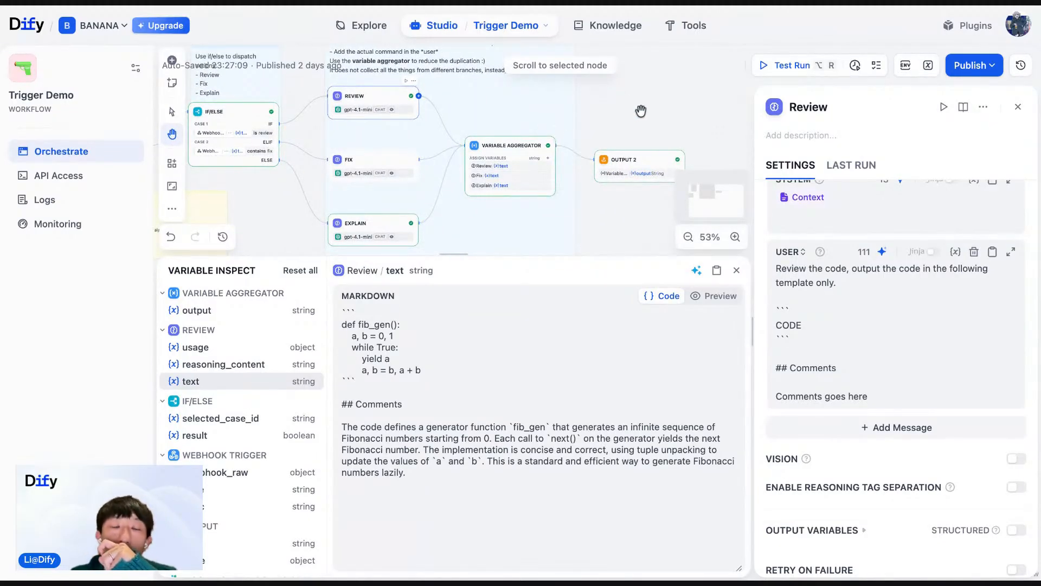
click(499, 157)
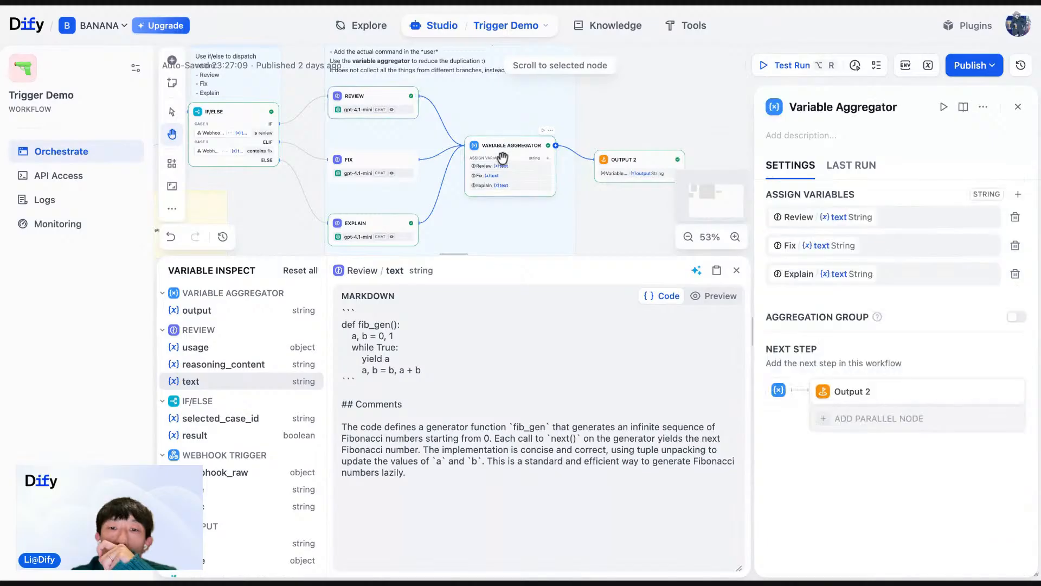
mouse_move(649, 102)
mouse_down()
mouse_move(655, 109)
mouse_move(662, 98)
mouse_up()
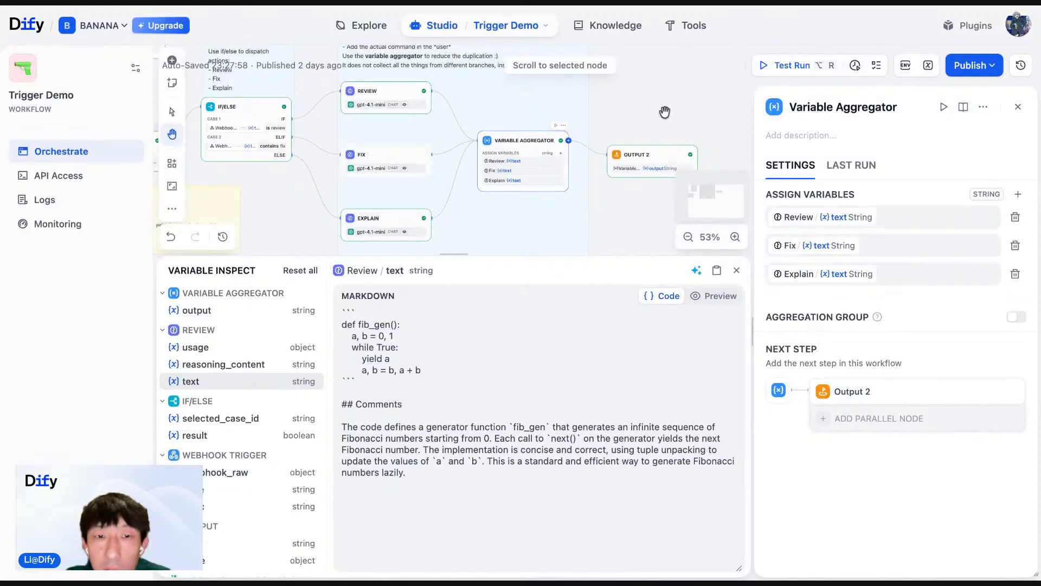
drag(638, 122, 671, 110)
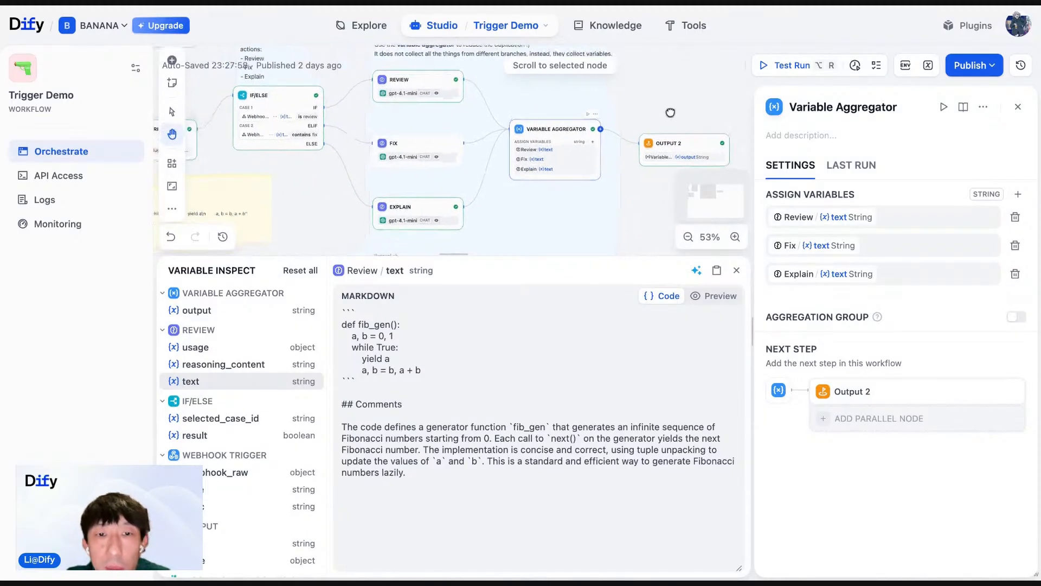
Go through the settings of the Review node and the Fix node, and close the node settings
click(423, 81)
scroll(860, 467, down, 5)
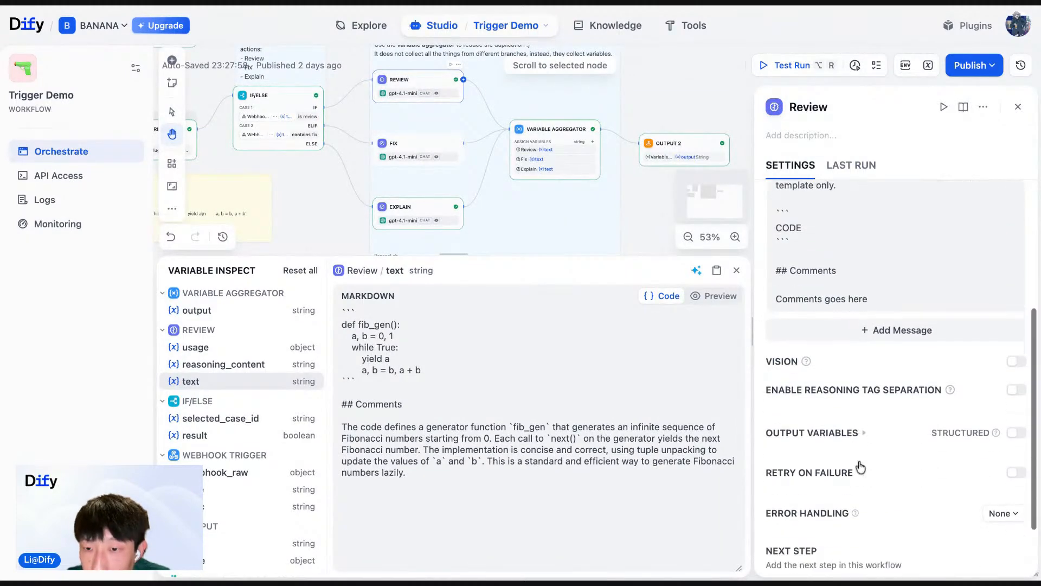
scroll(861, 468, down, 2)
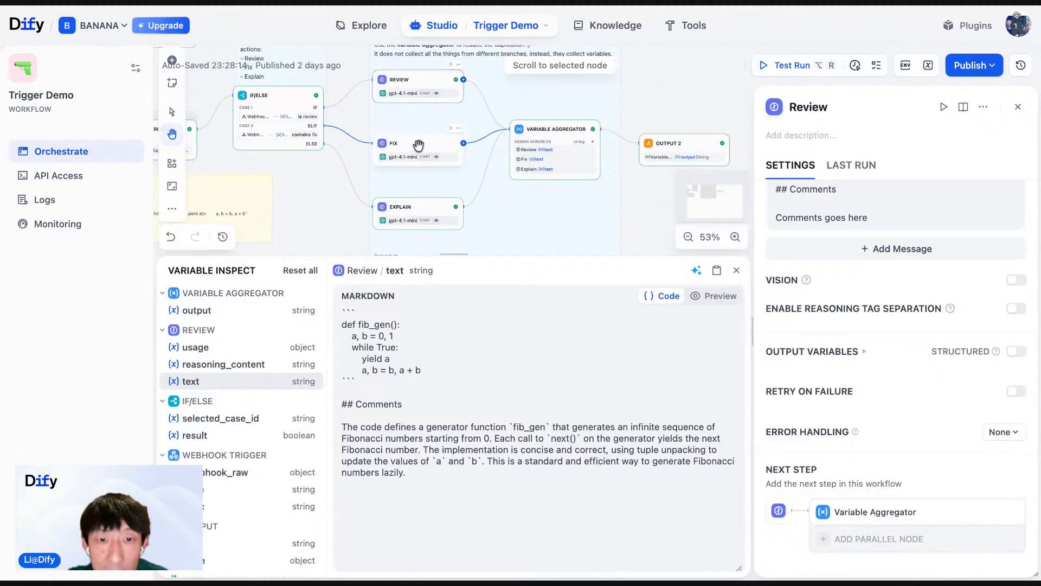
click(418, 146)
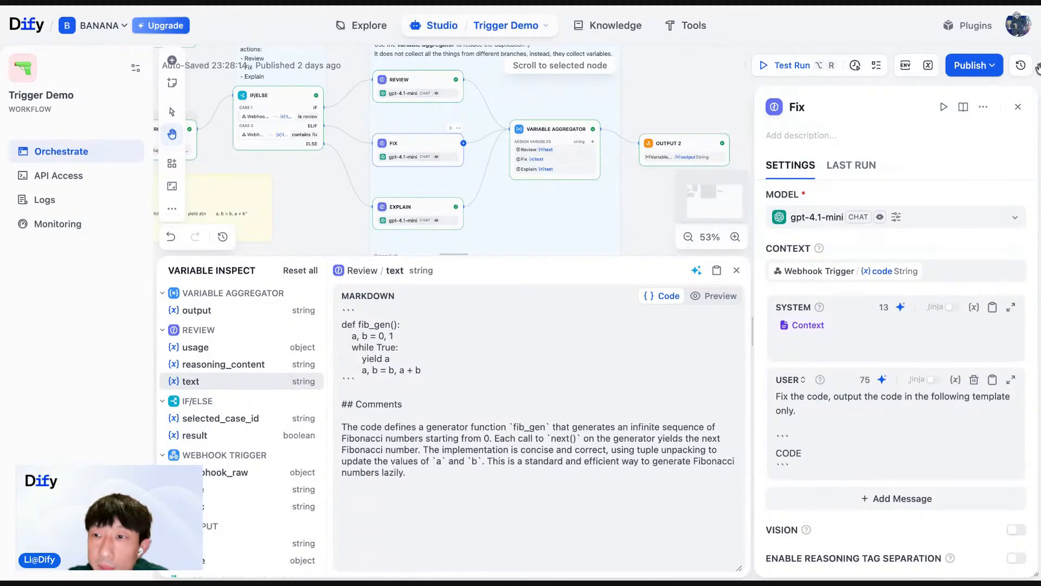
click(1018, 107)
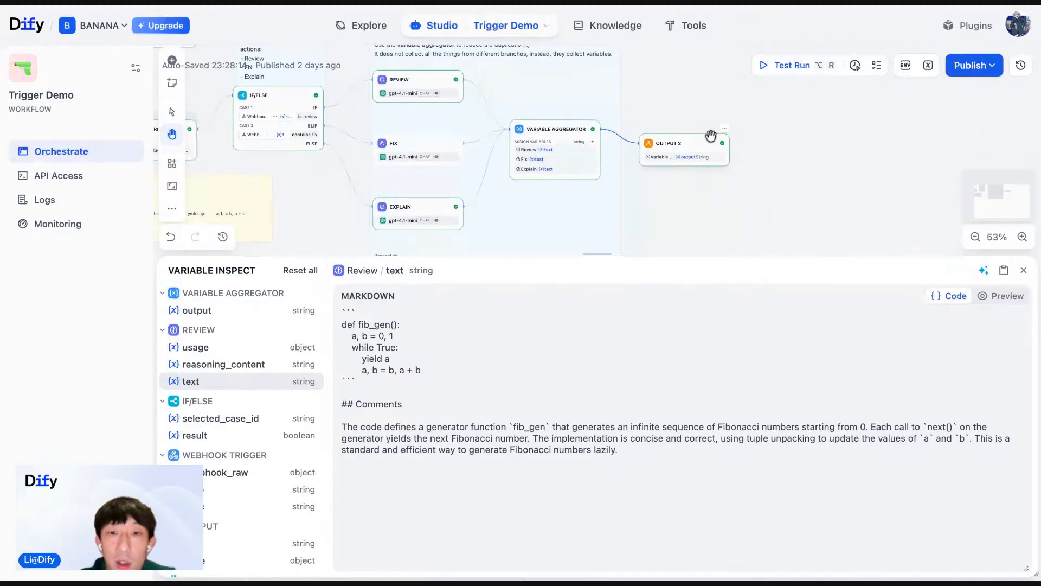
Examine the webhook branch from IF/ELSE to Output 2 and close Variable Inspect
scroll(645, 211, up, 5)
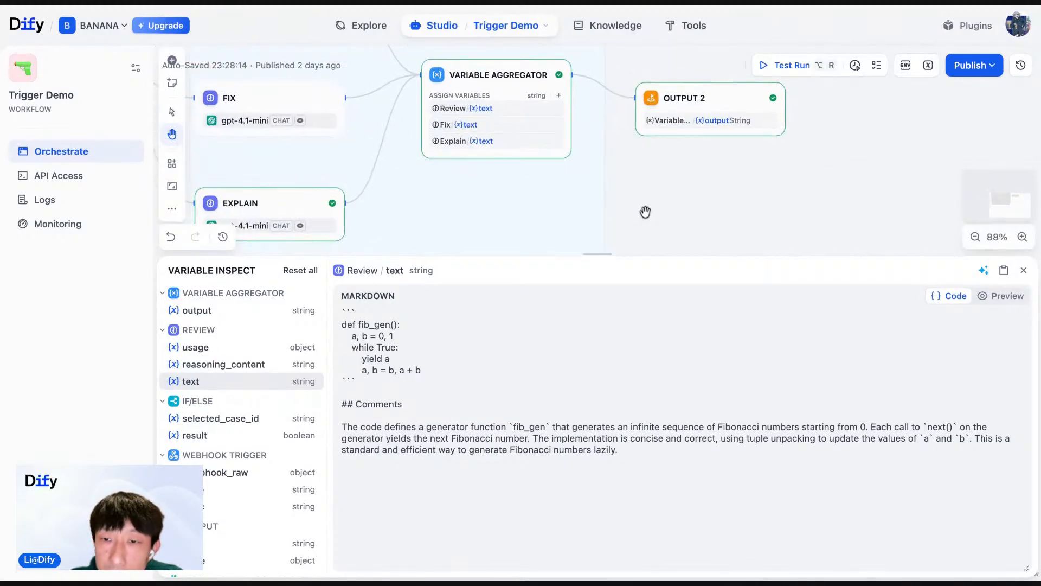
scroll(645, 212, down, 2)
drag(623, 204, 697, 205)
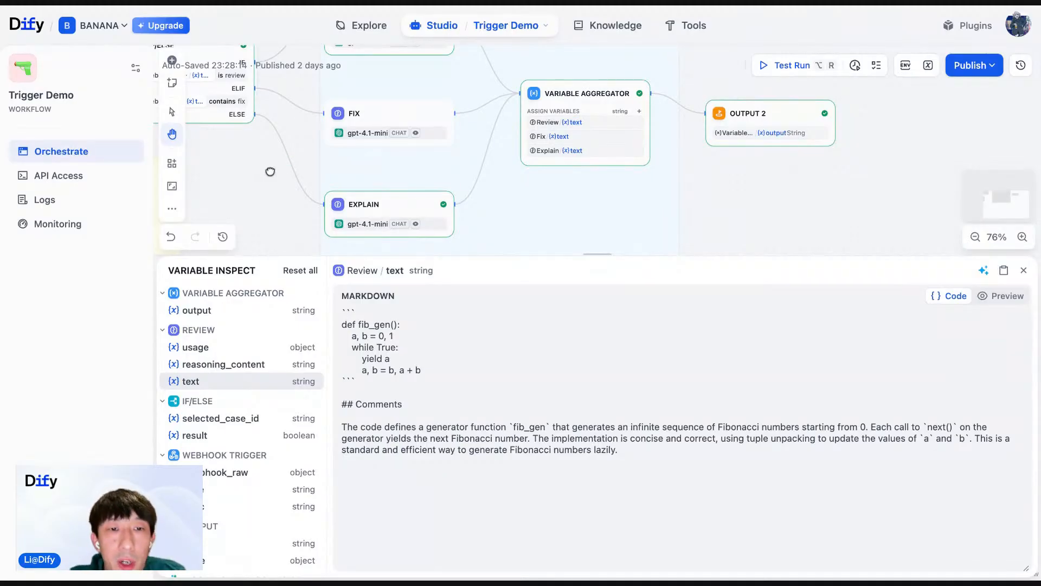
drag(266, 165, 408, 242)
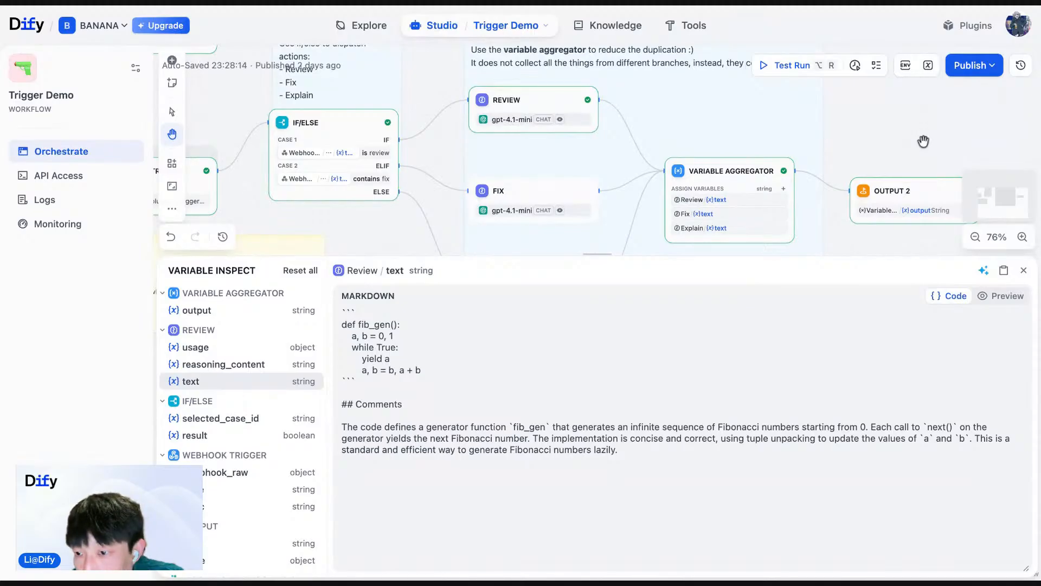
click(1024, 270)
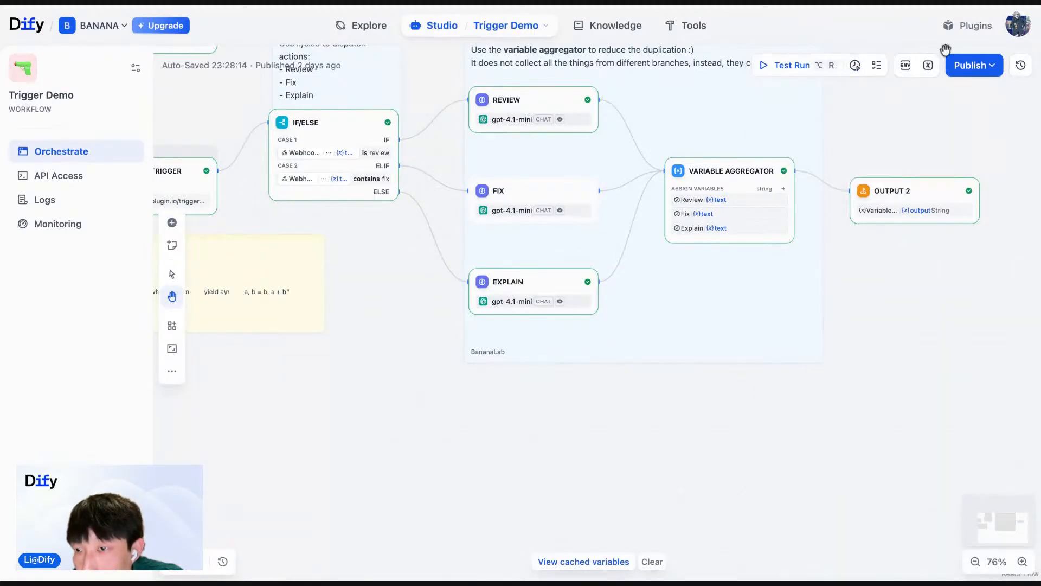
Publish the updated Trigger Demo workflow
click(970, 67)
click(900, 138)
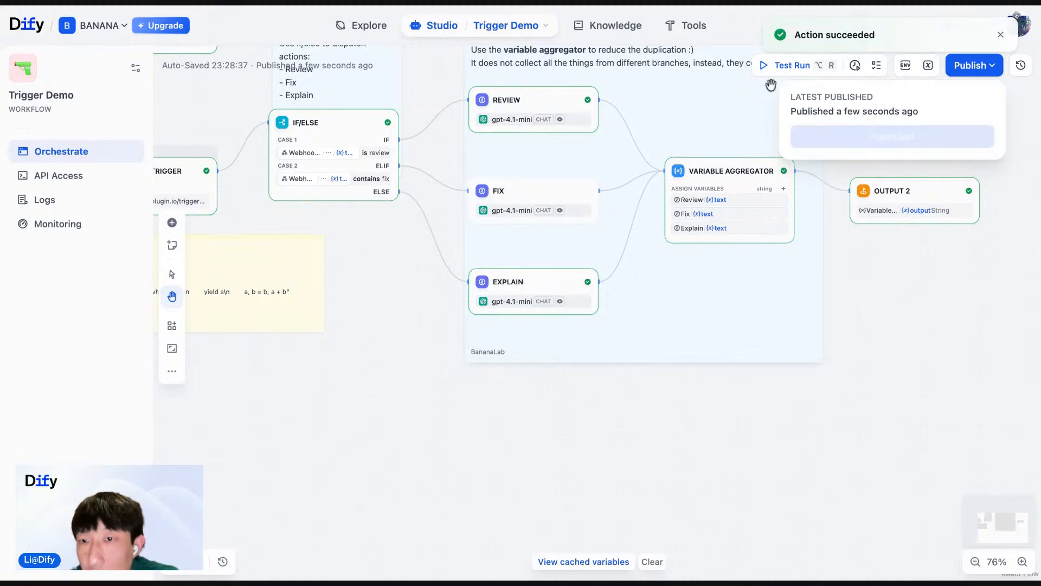
drag(903, 327, 905, 346)
scroll(868, 292, up, 3)
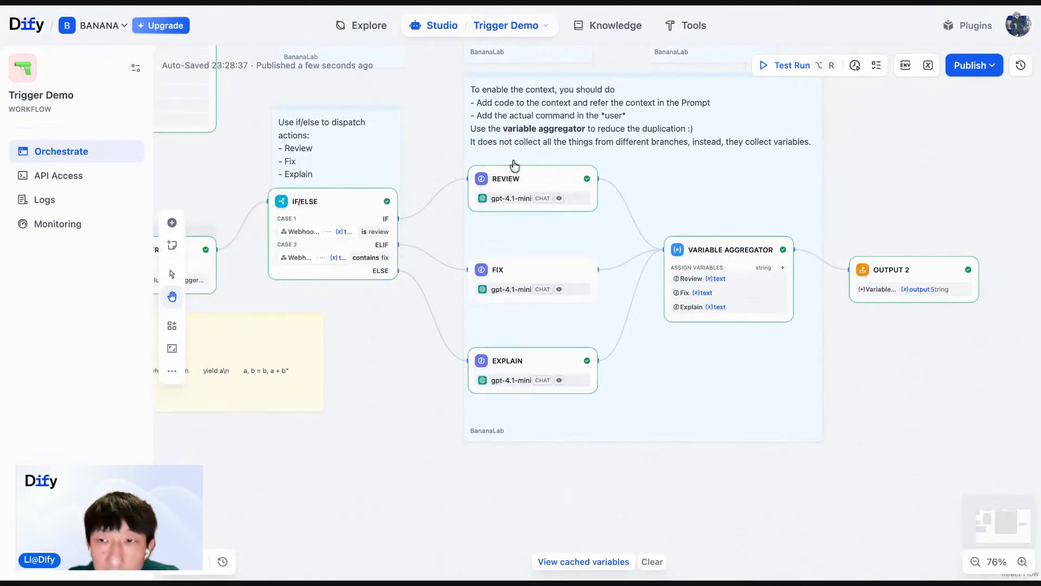
Start a test run from the Webhook Trigger to view its test URL, and close the run details
click(789, 66)
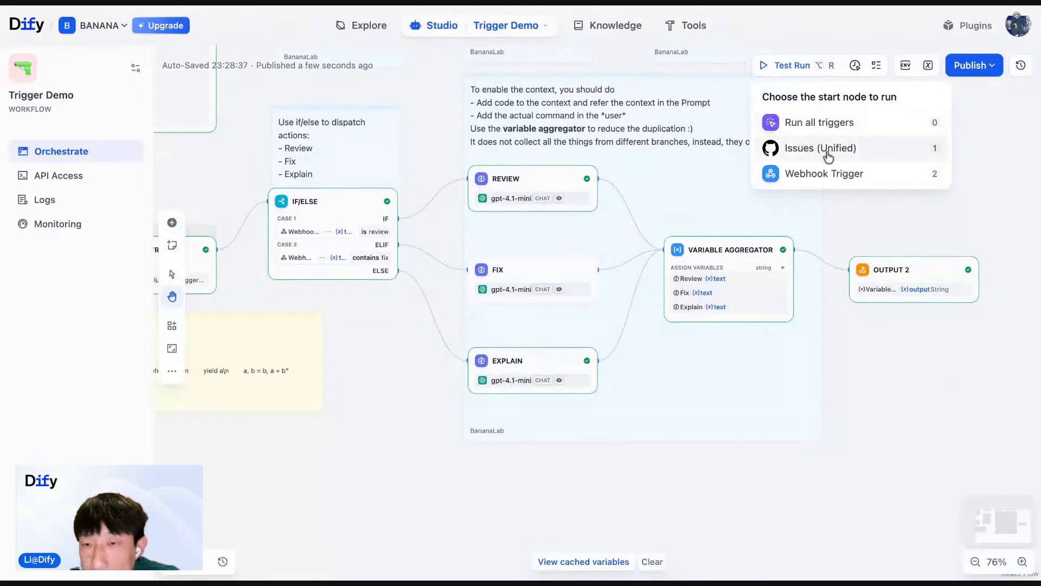
click(825, 170)
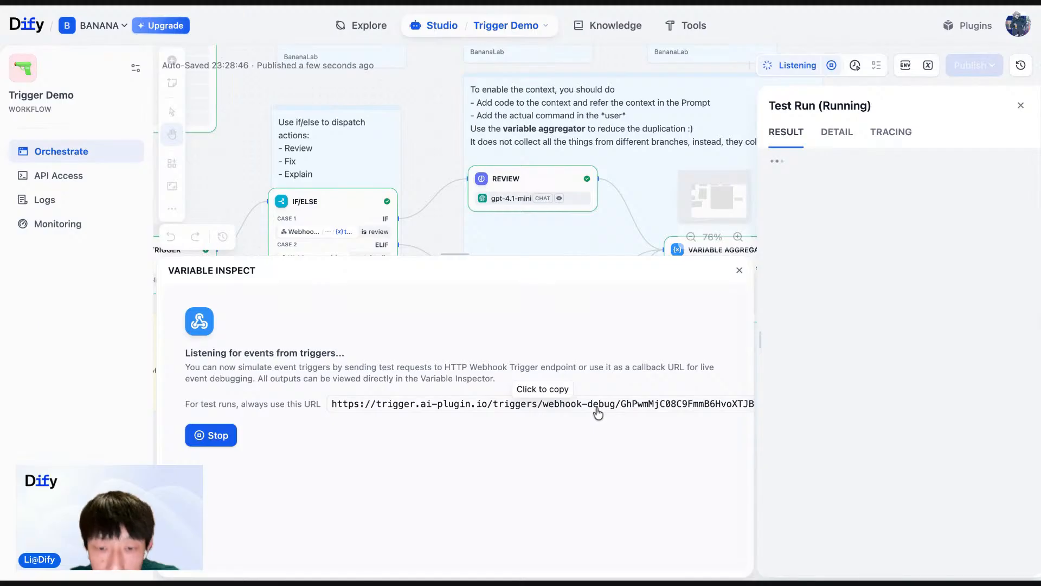
click(1021, 105)
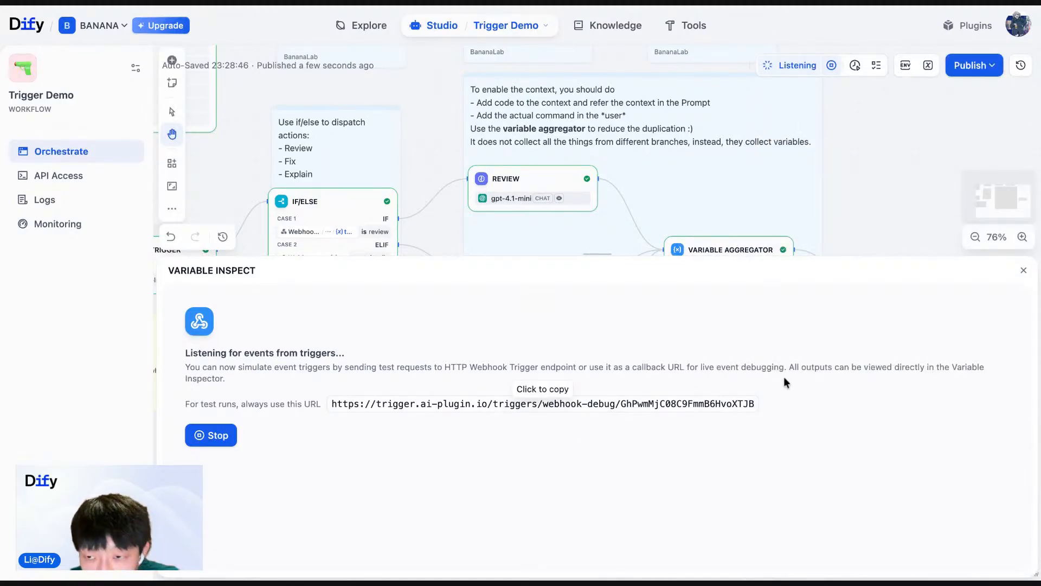
Check the service status of the Webhook Trigger and Issues (Unified) in the app details
click(111, 68)
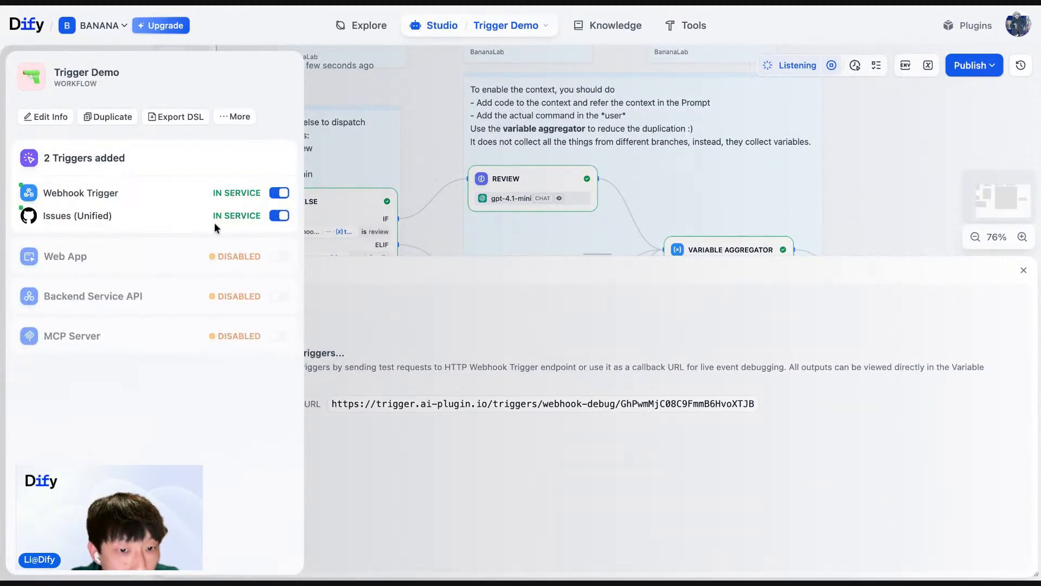
click(873, 163)
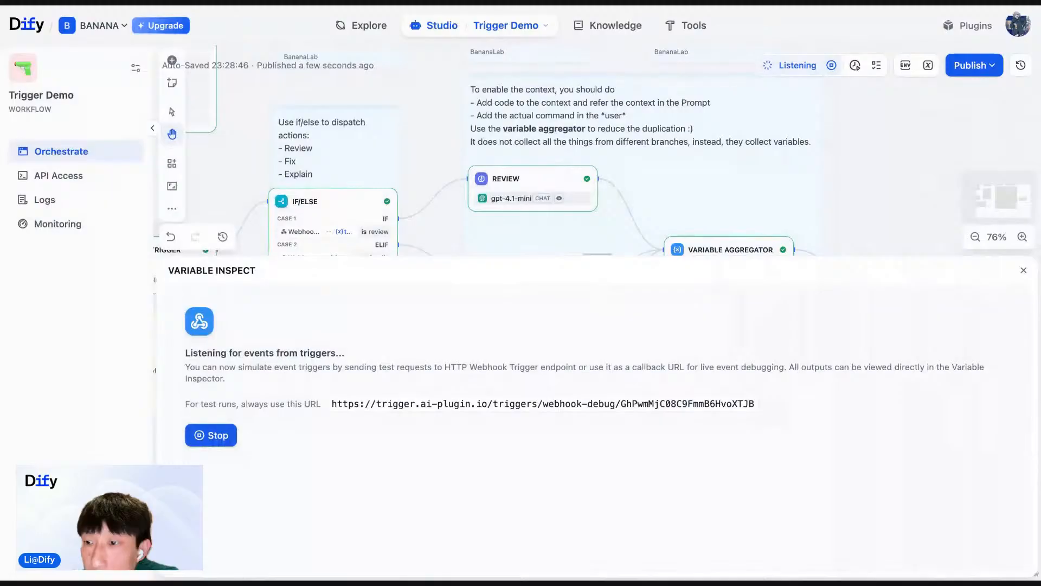
Close Variable Inspect and stop the test run that is listening for webhook events
click(1023, 270)
click(967, 72)
double_click(848, 70)
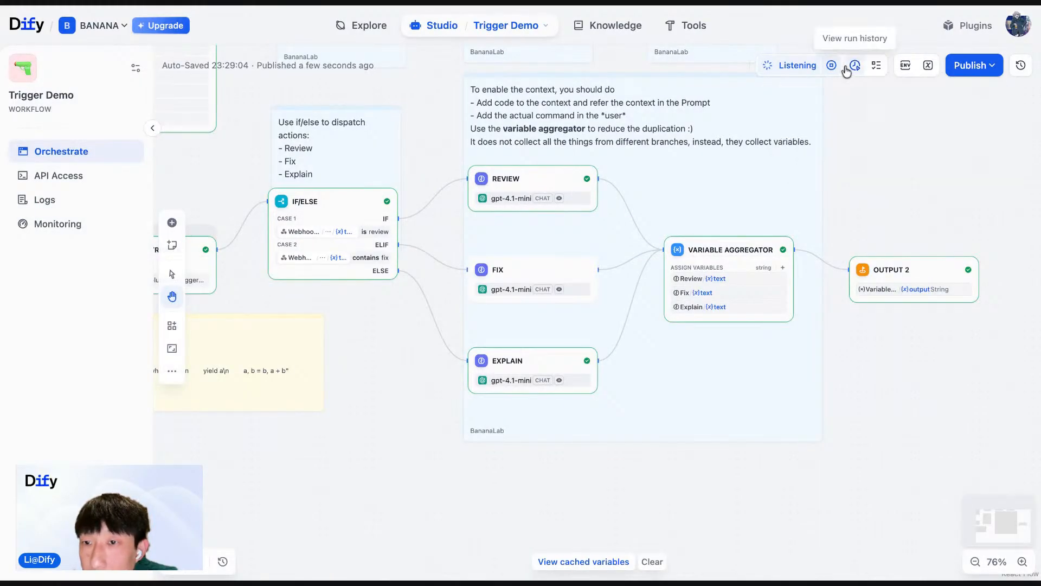
click(848, 70)
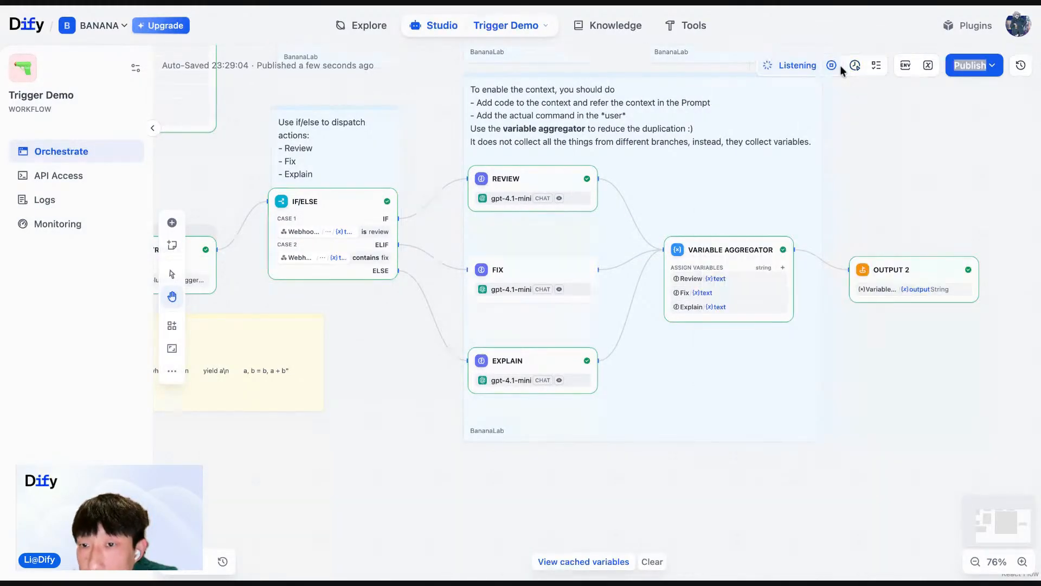
click(832, 66)
click(1024, 271)
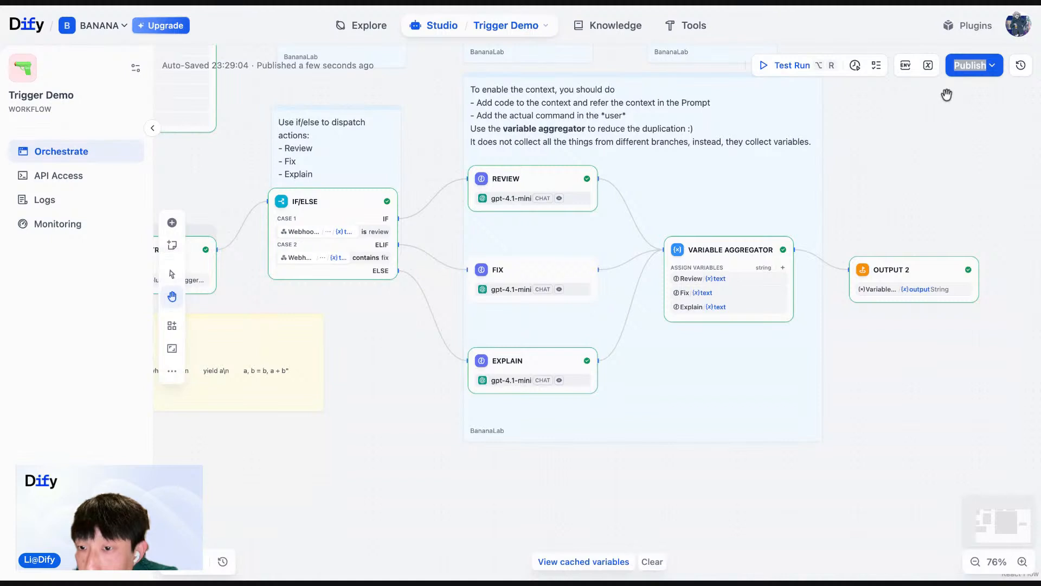
Review Output 2's output variable, along with the test run start nodes and publish options, and close the node's settings
click(891, 266)
click(792, 73)
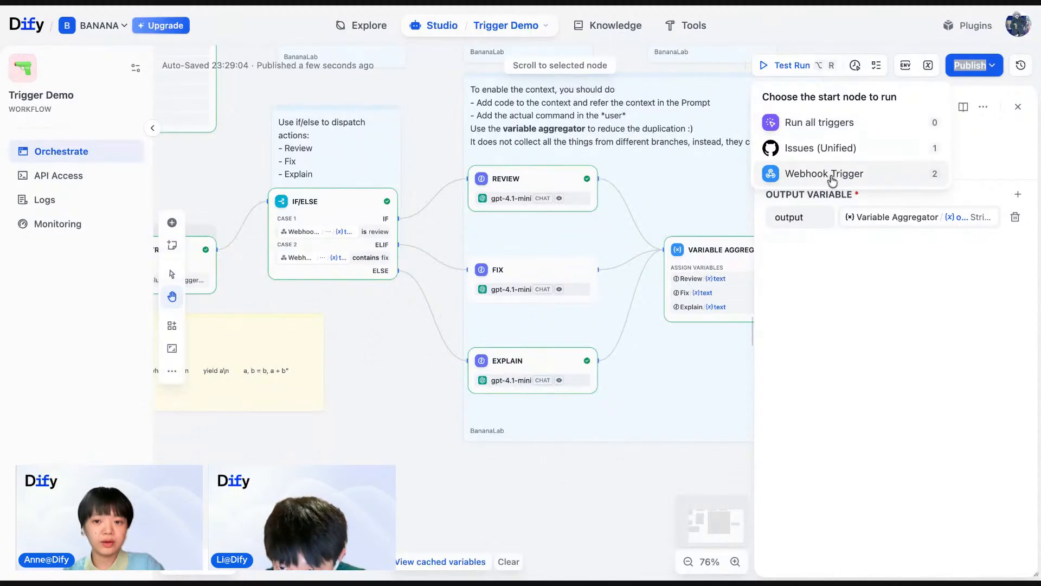
click(971, 65)
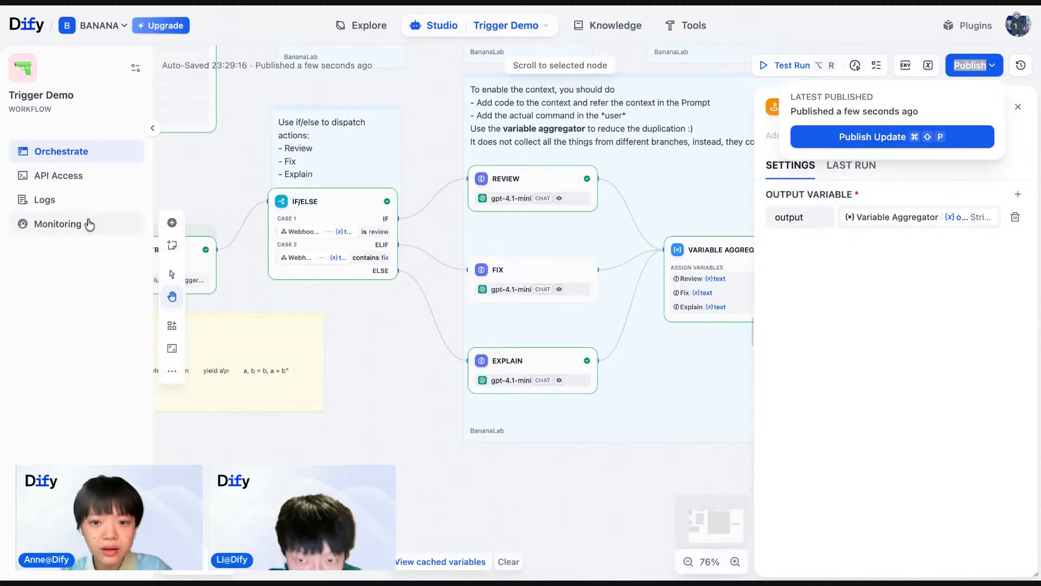
click(1018, 108)
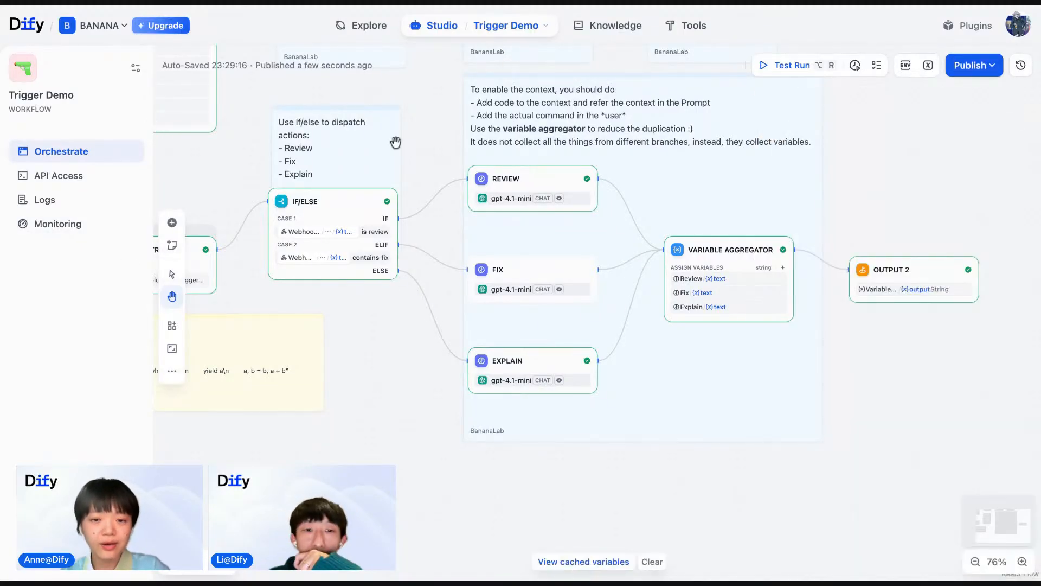
drag(343, 408, 570, 391)
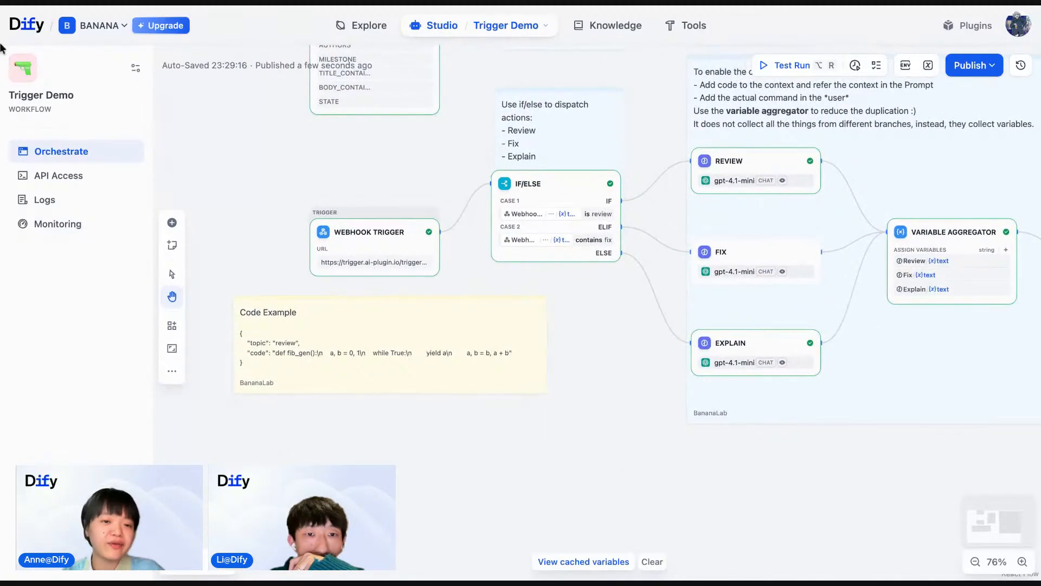